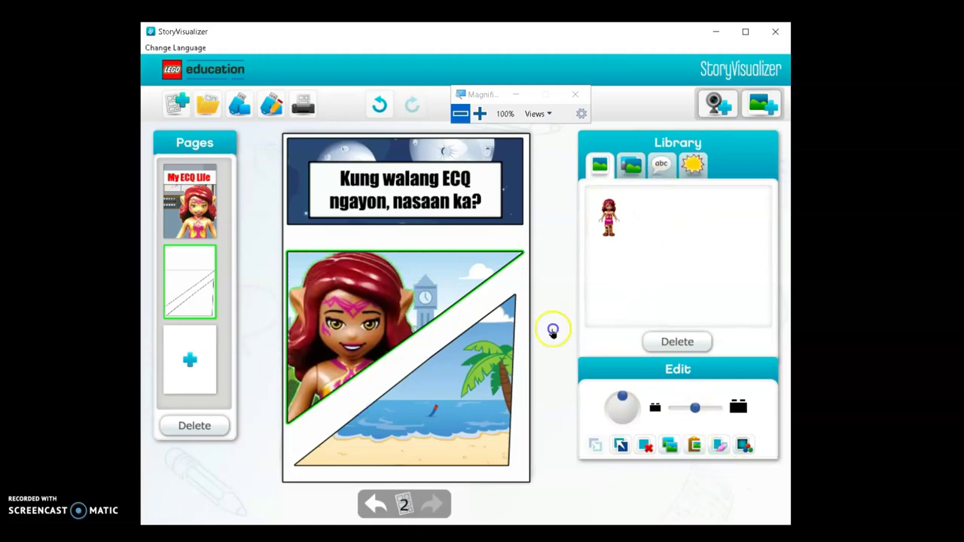
- Shrink and reposition the elf in the city panel, and add a cloud-shaped thought bubble beside her reading "Siguro nasa"
left_click_drag(694, 408, 683, 408)
left_click_drag(342, 368, 321, 317)
left_click(662, 164)
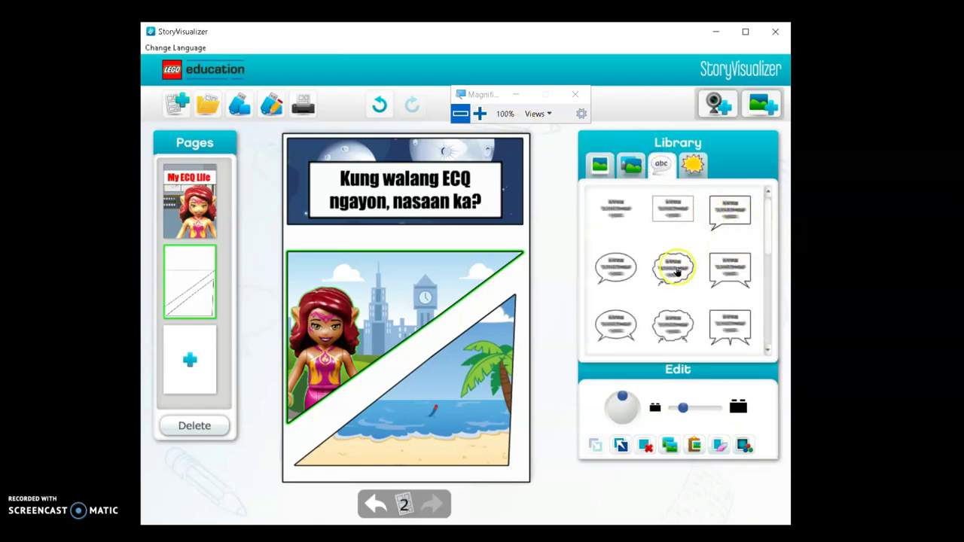
left_click_drag(676, 272, 386, 290)
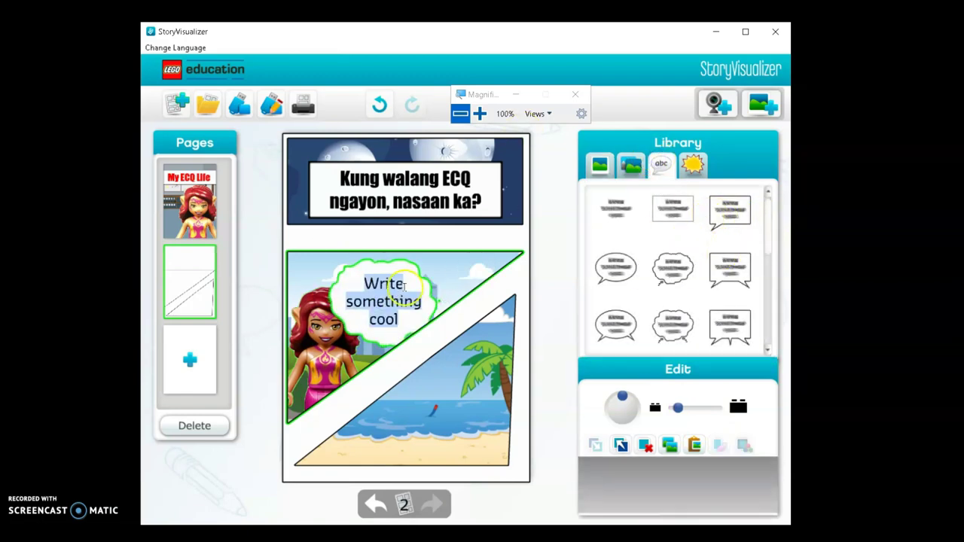
double_click(404, 287)
type("Siguro nasa")
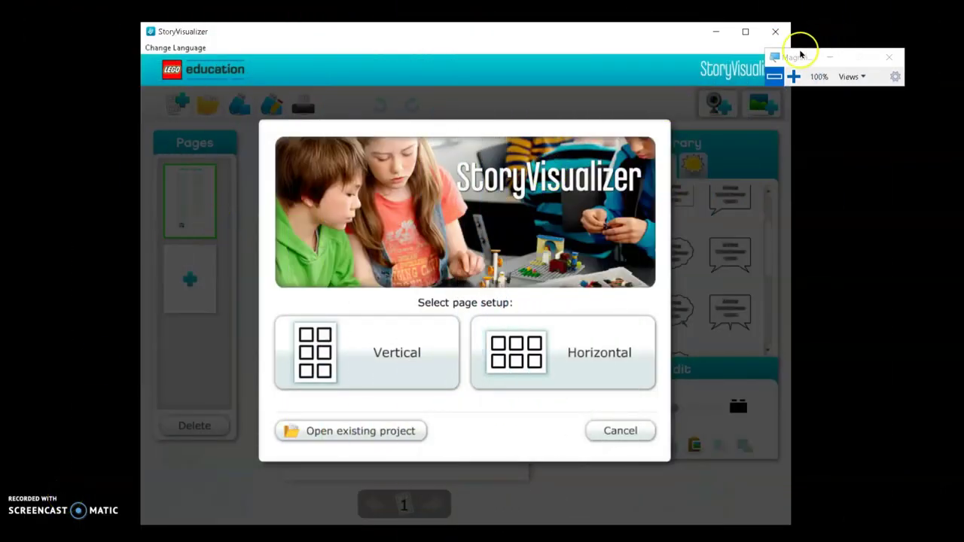
- Start a new project with the vertical page setup
left_click_drag(800, 57, 827, 50)
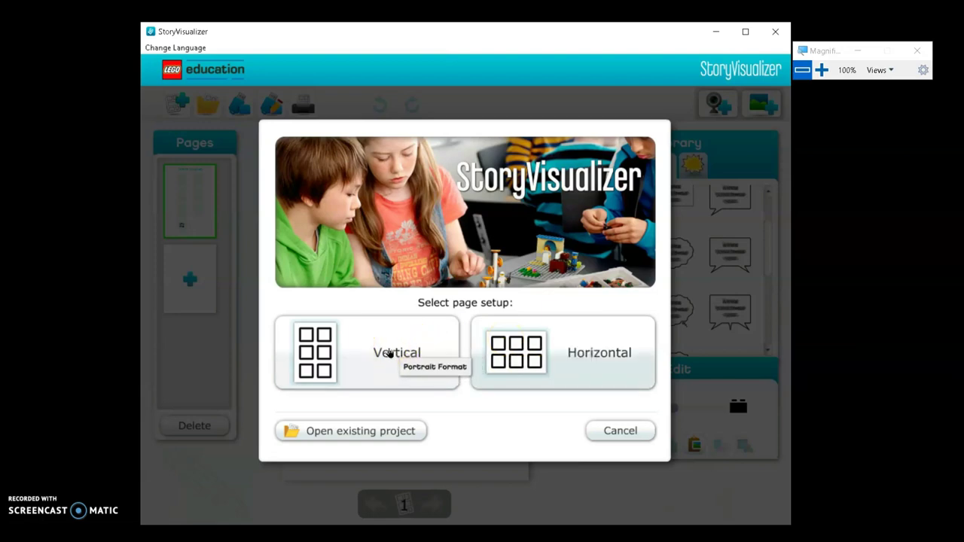
left_click(389, 355)
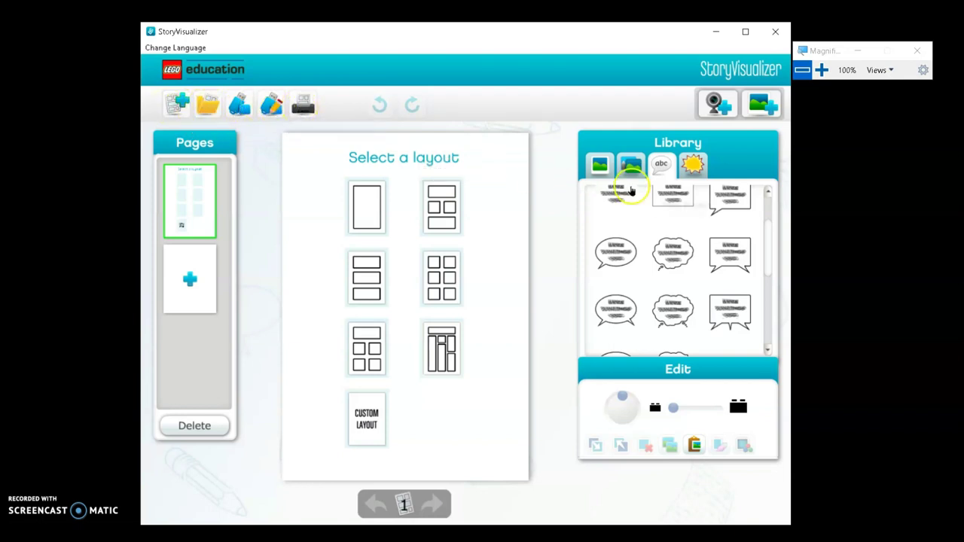
- Examine the image import options and the library's backdrops, text bubbles and sticker effects
left_click(821, 70)
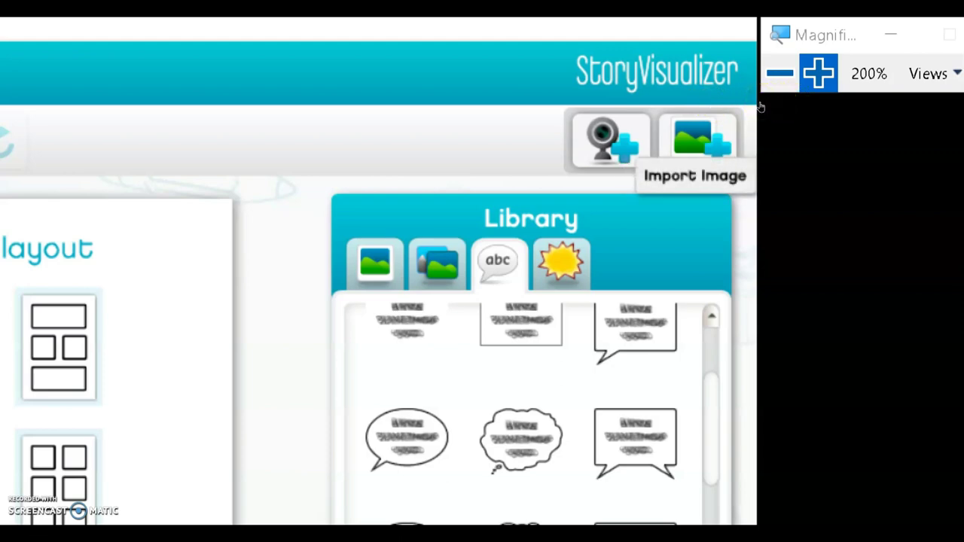
left_click(594, 178)
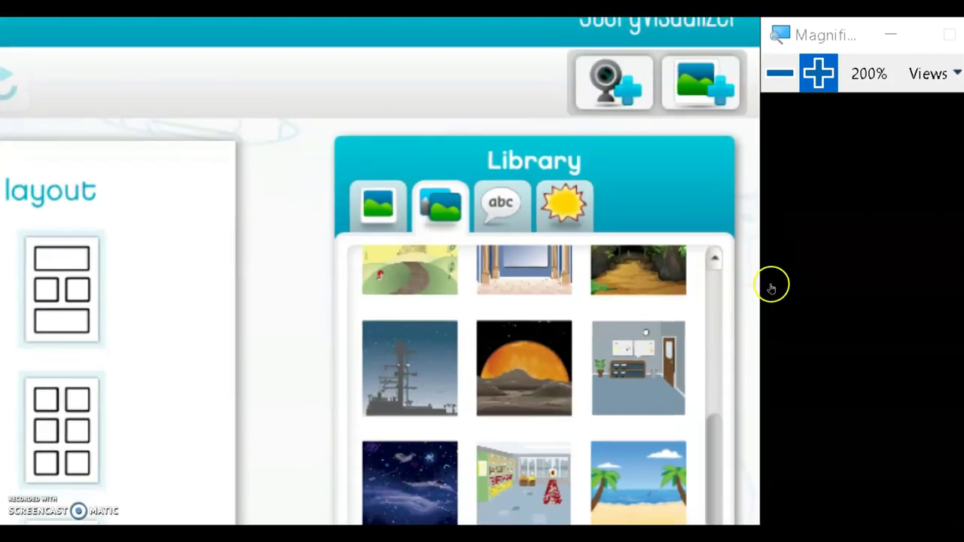
left_click_drag(770, 286, 770, 267)
left_click(654, 162)
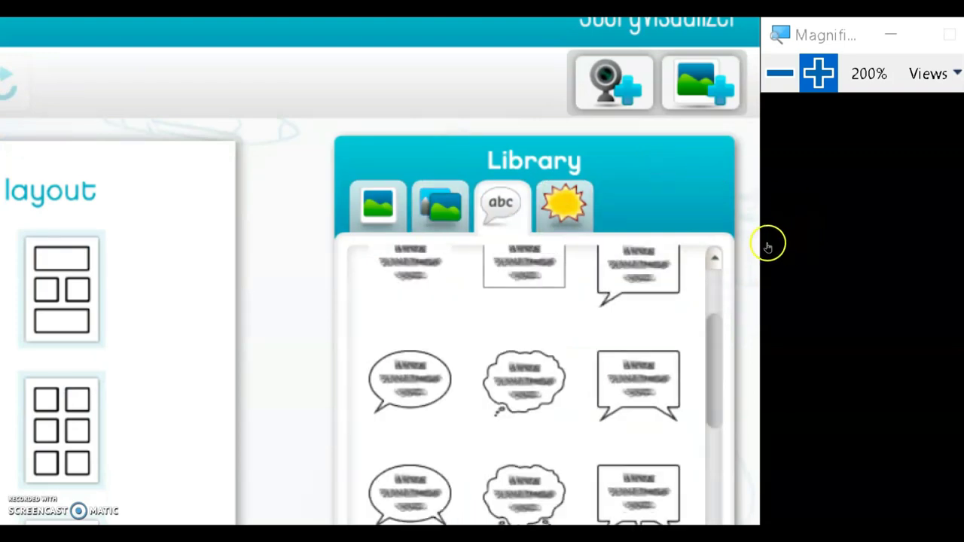
scroll(768, 225, "up", 1)
scroll(768, 225, "down", 2)
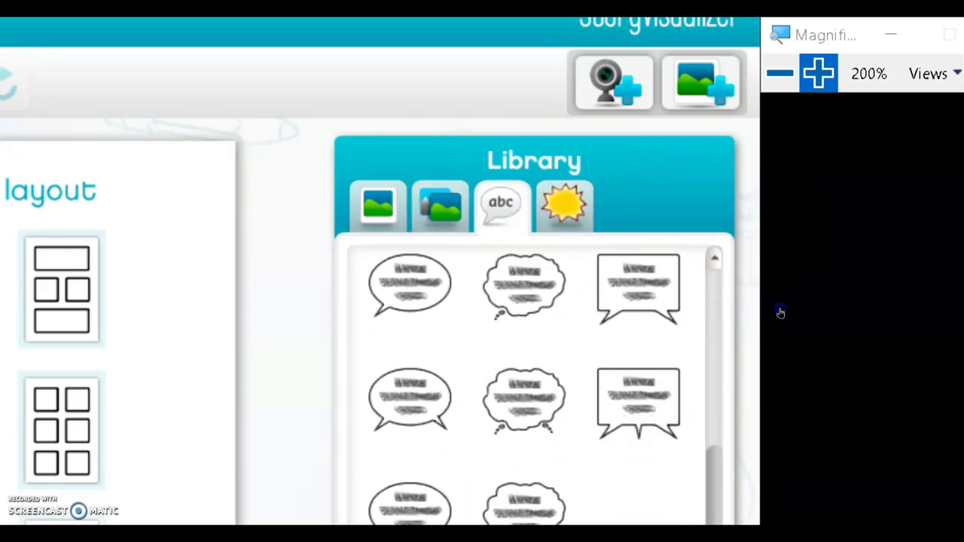
left_click(693, 146)
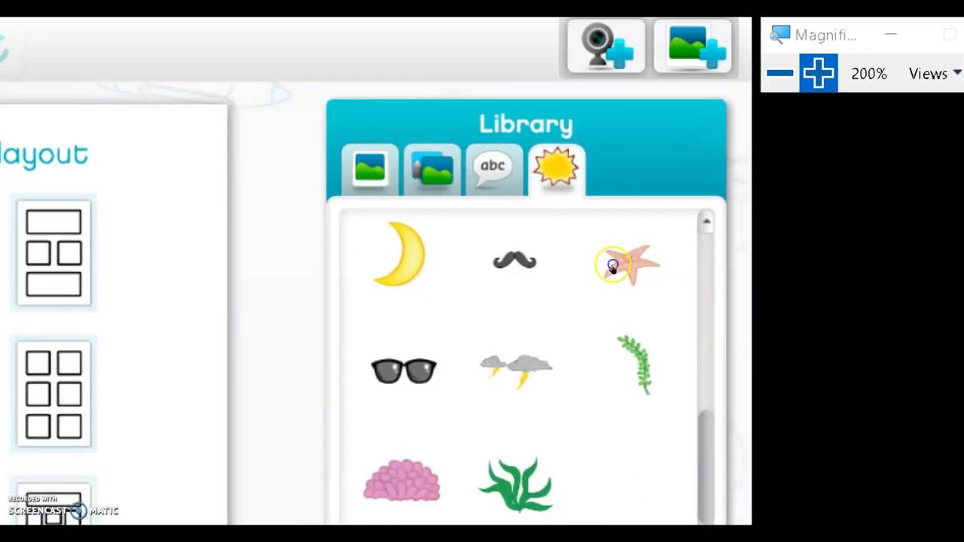
left_click(777, 236)
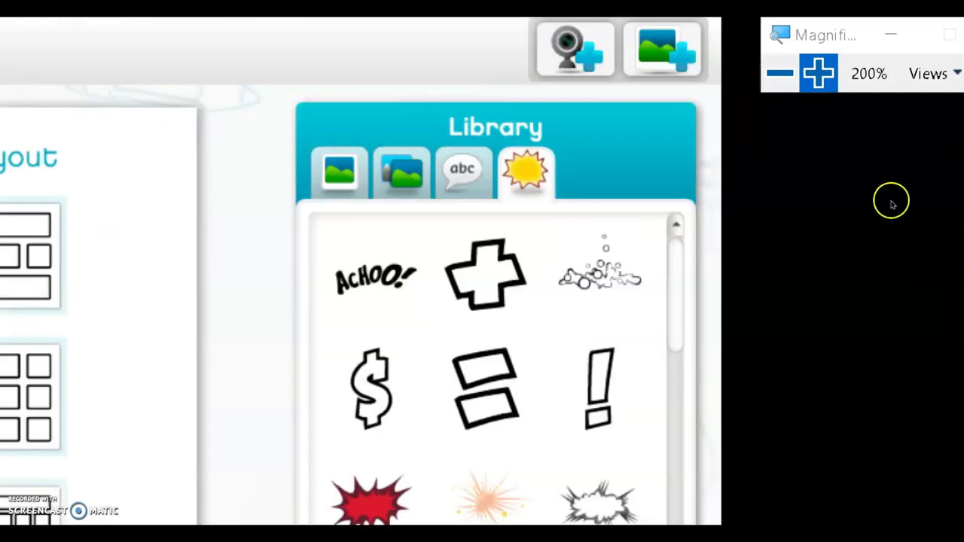
key("super+minus")
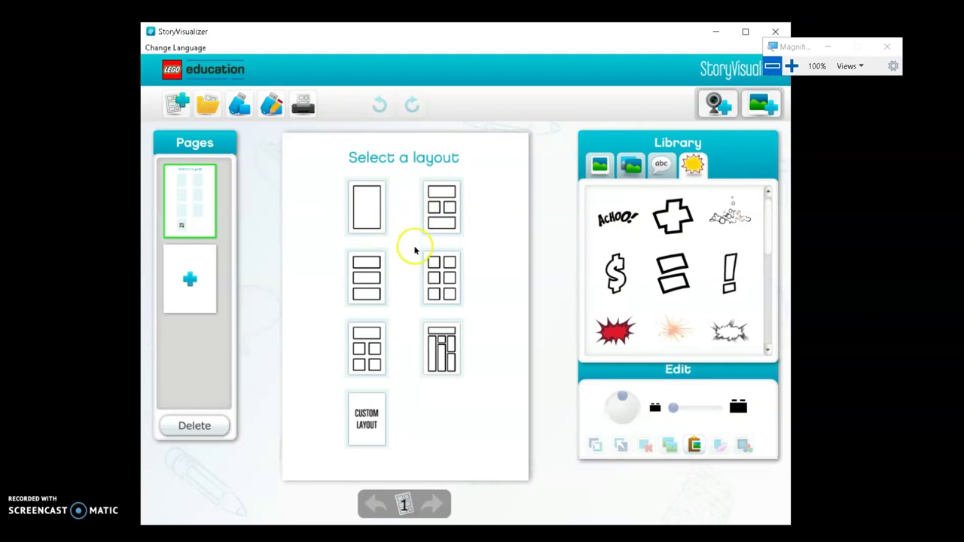
- Apply the single full-page layout to page 1 and fill it with the office backdrop, shifted so the whole door shows
left_click(374, 198)
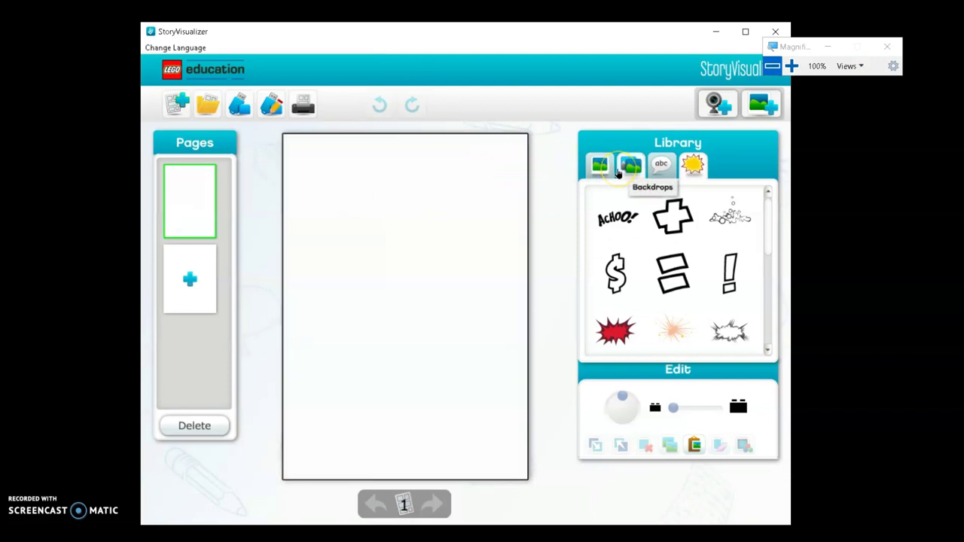
left_click(628, 170)
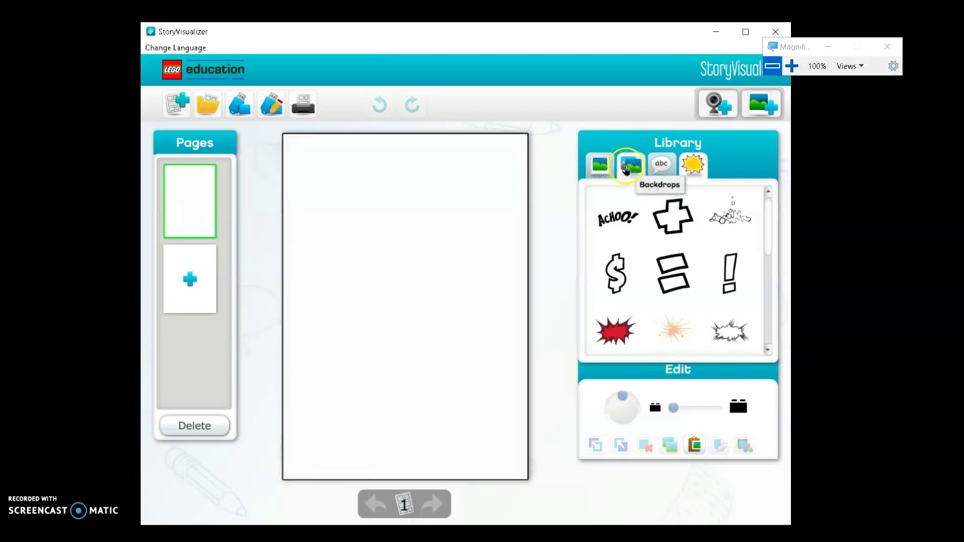
left_click_drag(771, 242, 791, 296)
left_click_drag(733, 322, 433, 314)
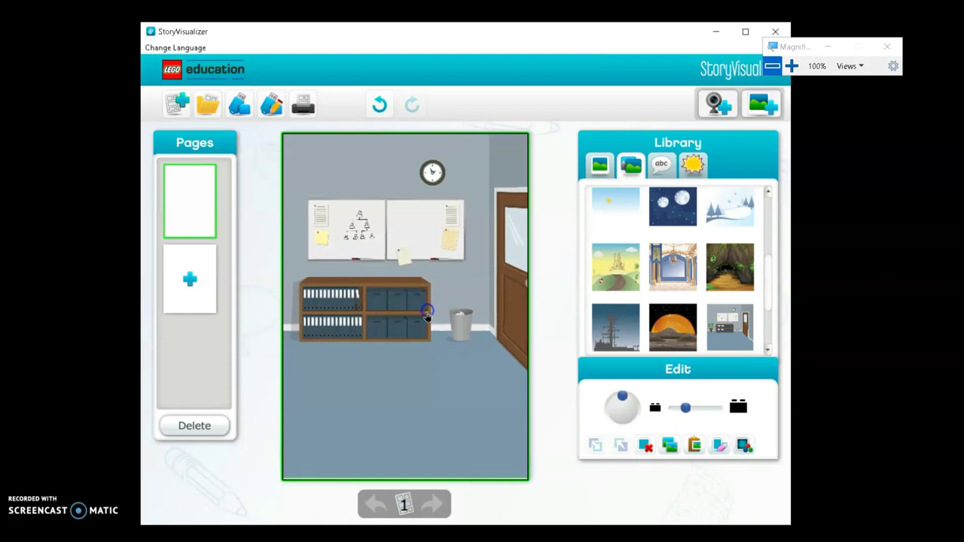
mouse_move(454, 410)
left_mouse_down()
mouse_move(420, 424)
mouse_move(431, 405)
left_mouse_up()
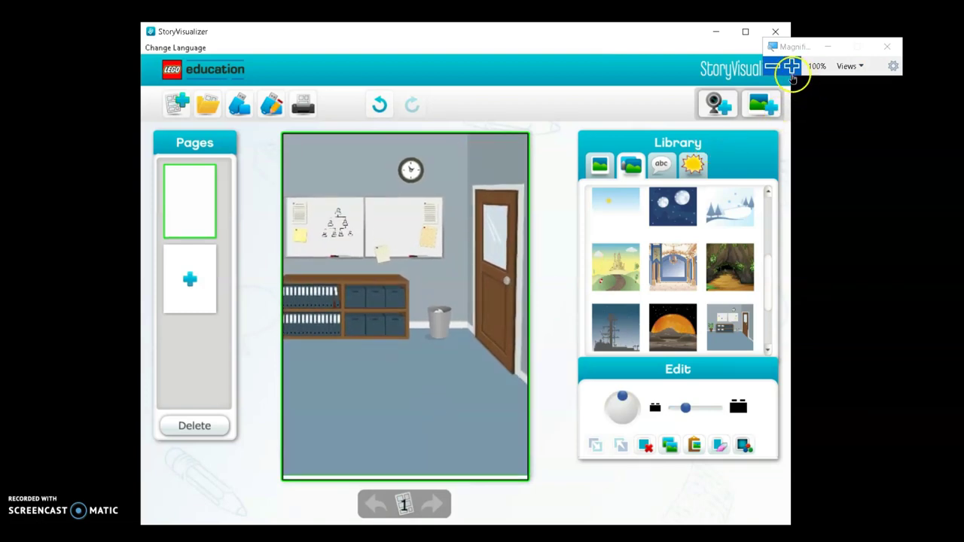
- Import the image lego-elves_RTU.png into the library
left_click(791, 66)
left_click(772, 105)
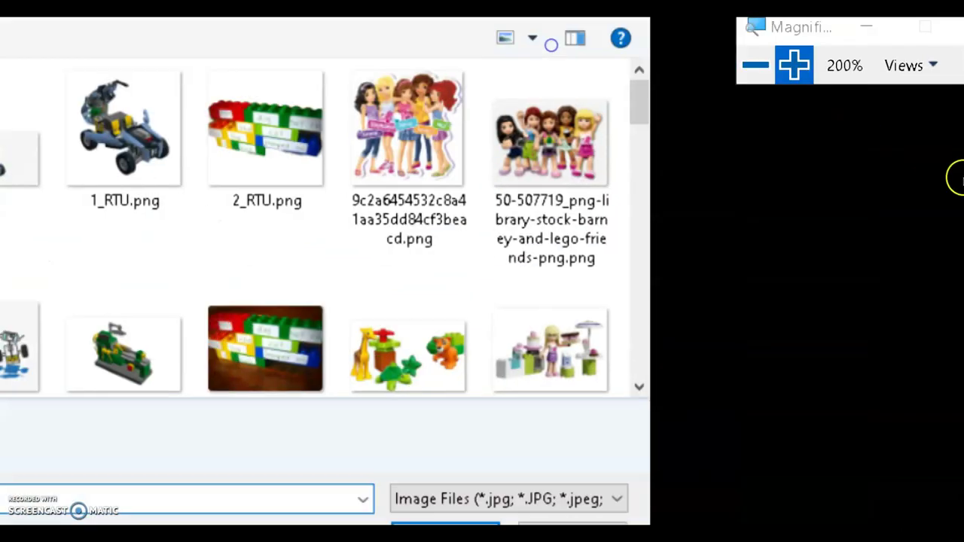
mouse_move(639, 102)
left_mouse_down()
mouse_move(639, 344)
mouse_move(639, 224)
mouse_move(639, 260)
left_mouse_up()
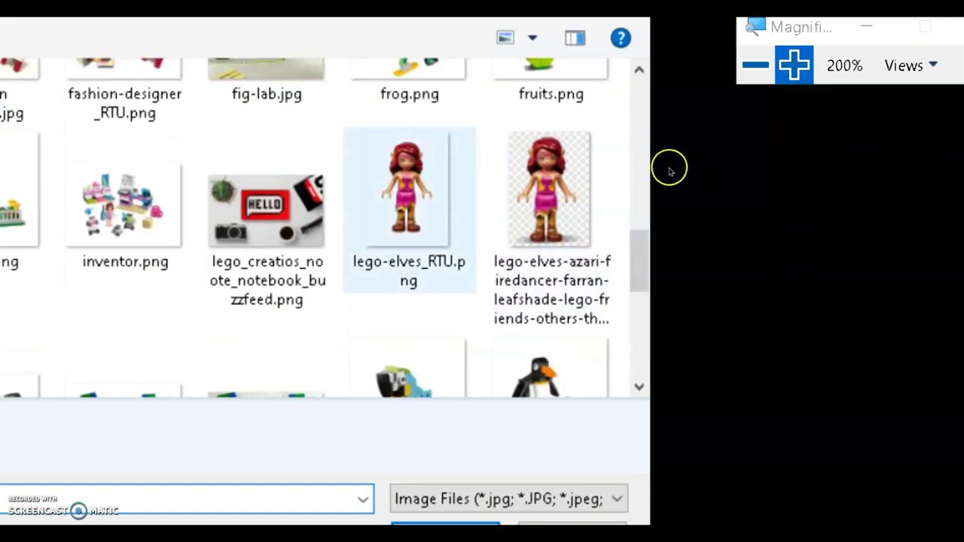
double_click(409, 210)
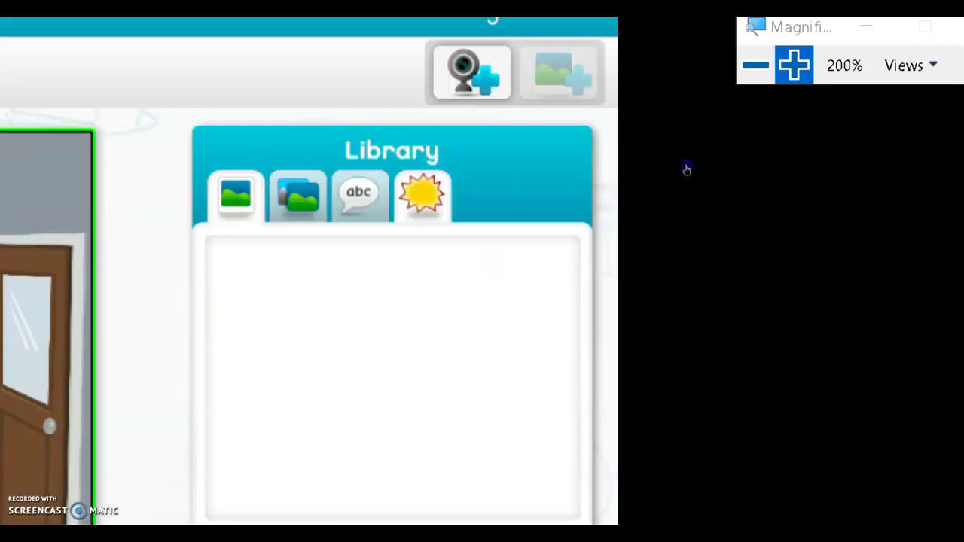
left_click(707, 178)
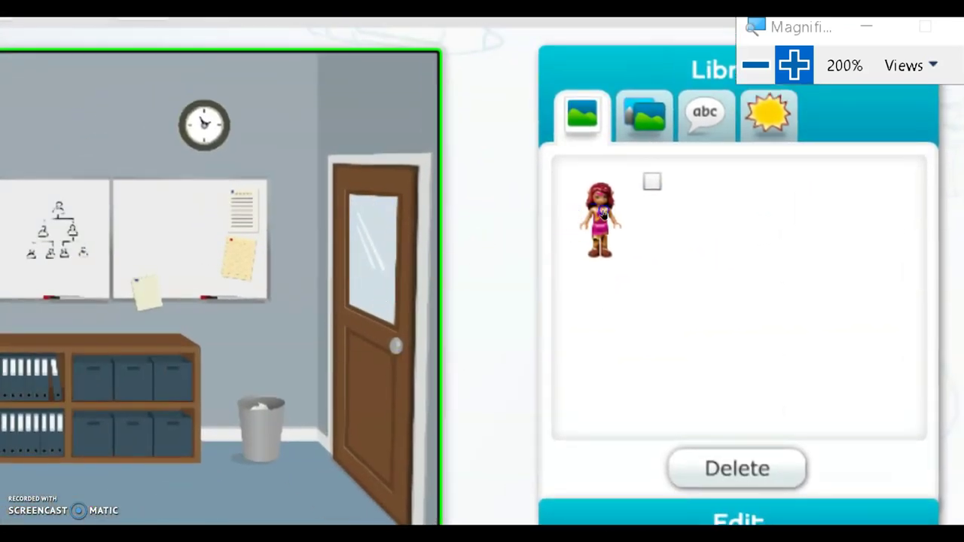
- Place the imported elf on the office backdrop and position her along the page's left side with her feet visible
left_click_drag(611, 215, 364, 327)
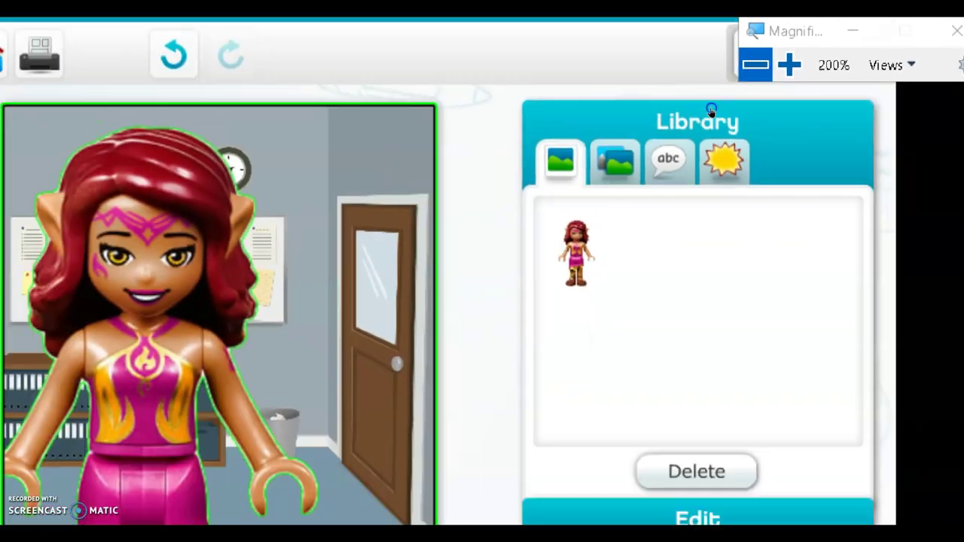
left_click(755, 65)
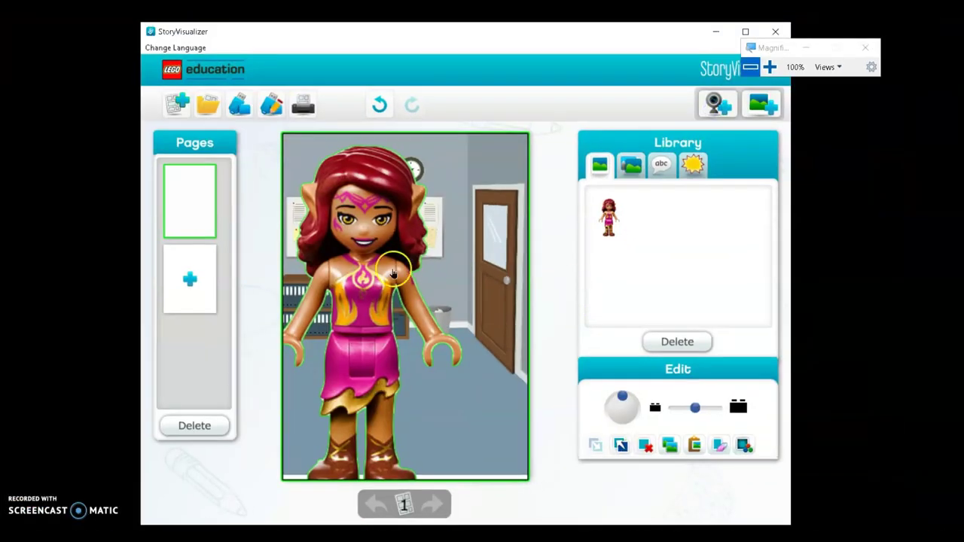
left_click_drag(394, 265, 461, 287)
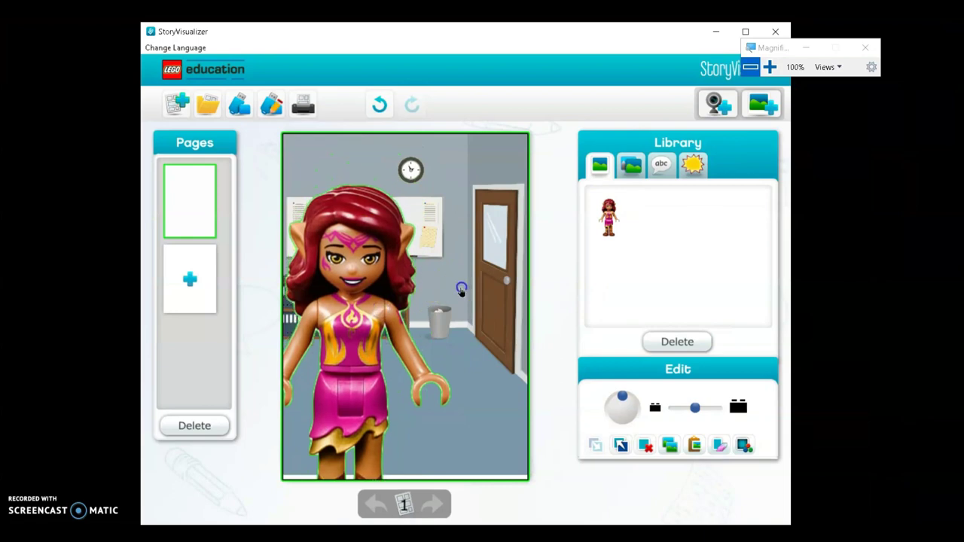
left_click_drag(484, 206, 488, 161)
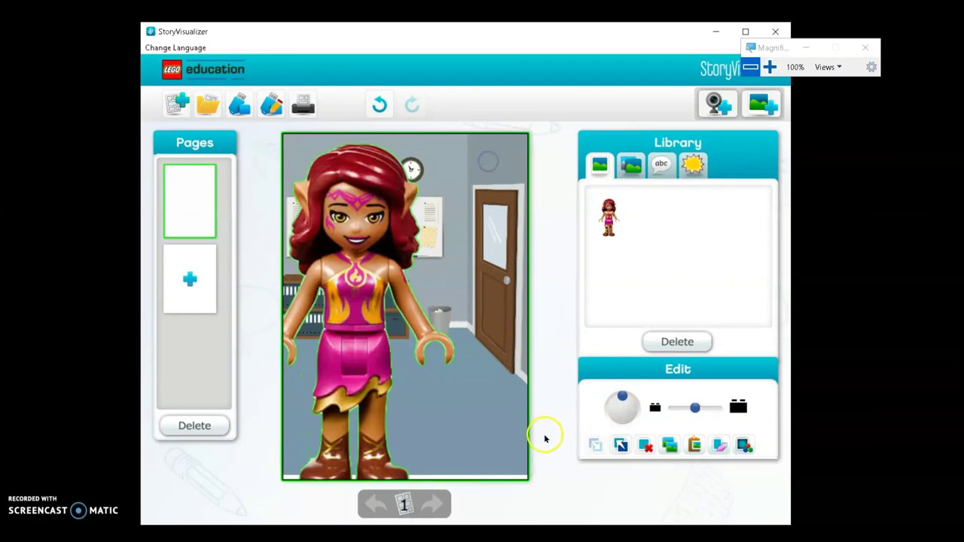
mouse_move(496, 427)
left_mouse_down()
mouse_move(478, 397)
mouse_move(479, 417)
left_mouse_up()
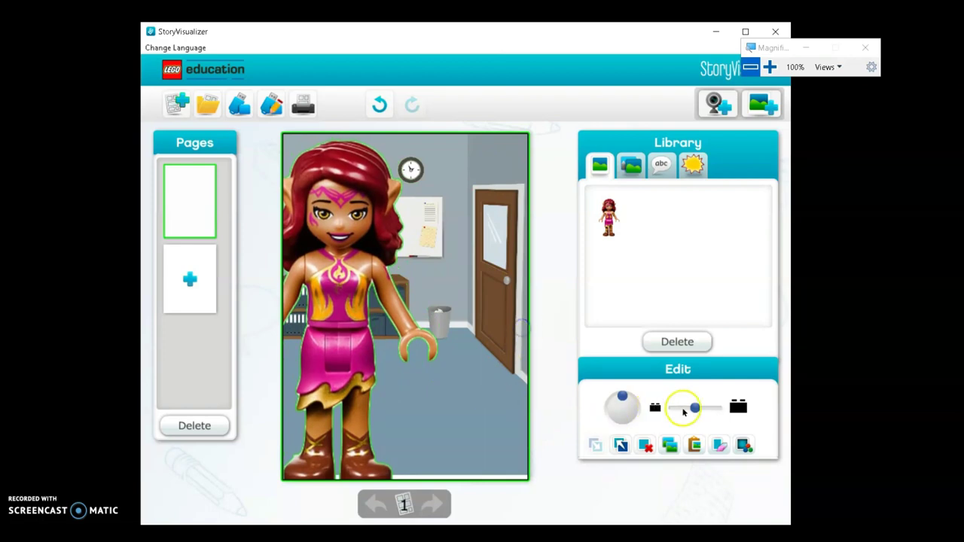
- Shrink the elf and move her down to the lower-left floor area of the office scene
left_click_drag(696, 408, 684, 409)
left_click(422, 347)
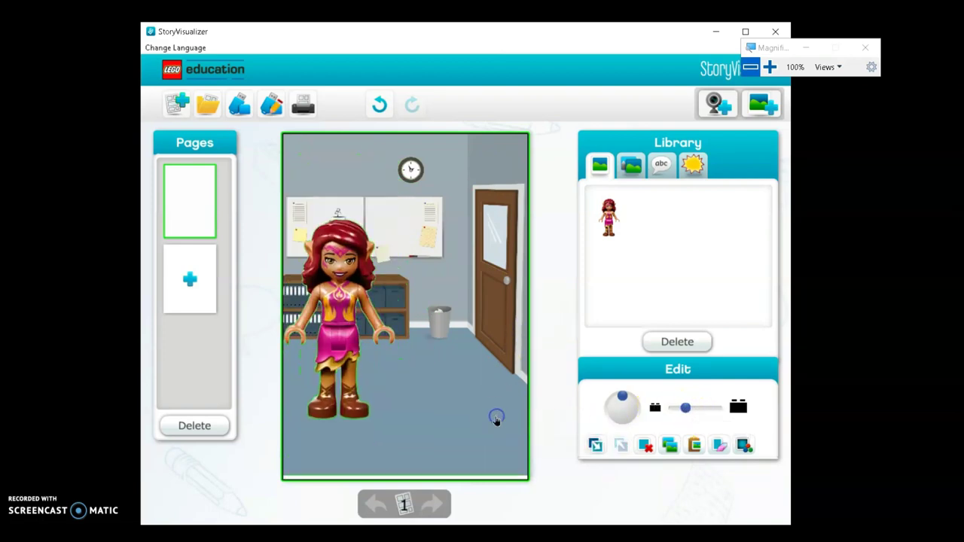
left_click(492, 371)
left_click_drag(342, 325, 344, 363)
- Preview the grayscale and darkened image effects on the elf, and apply the brightened colour effect
left_click(769, 68)
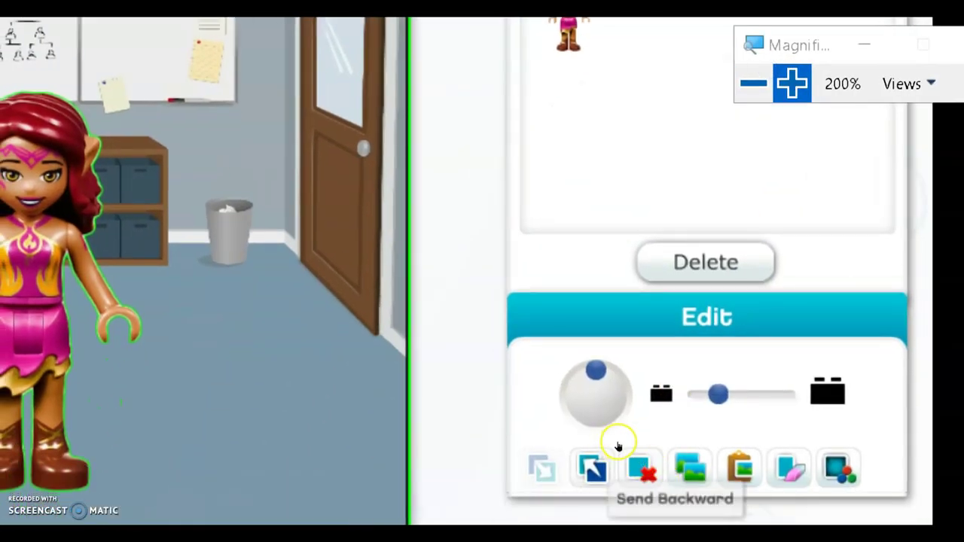
left_click(618, 445)
left_click(590, 446)
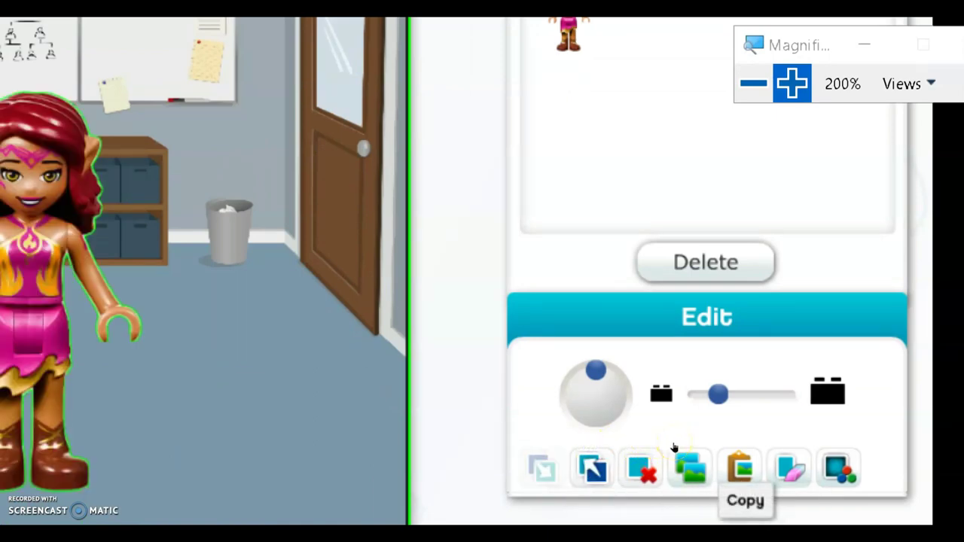
left_click(743, 453)
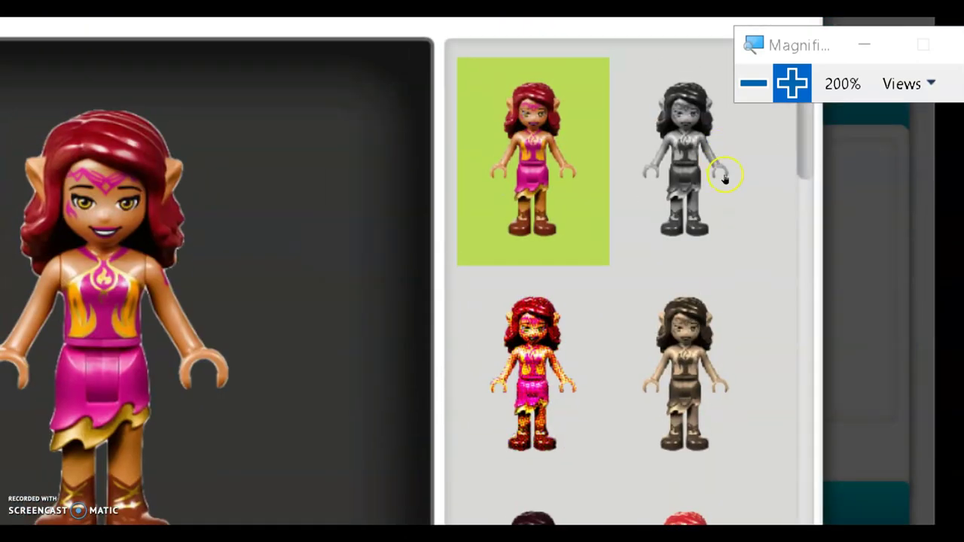
left_click(656, 204)
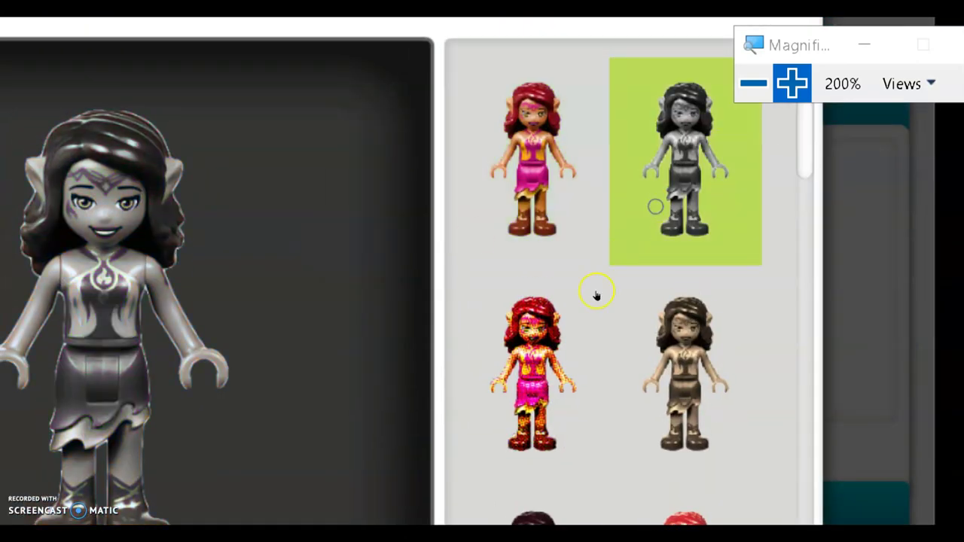
left_click(584, 283)
left_click(693, 297)
left_click(585, 381)
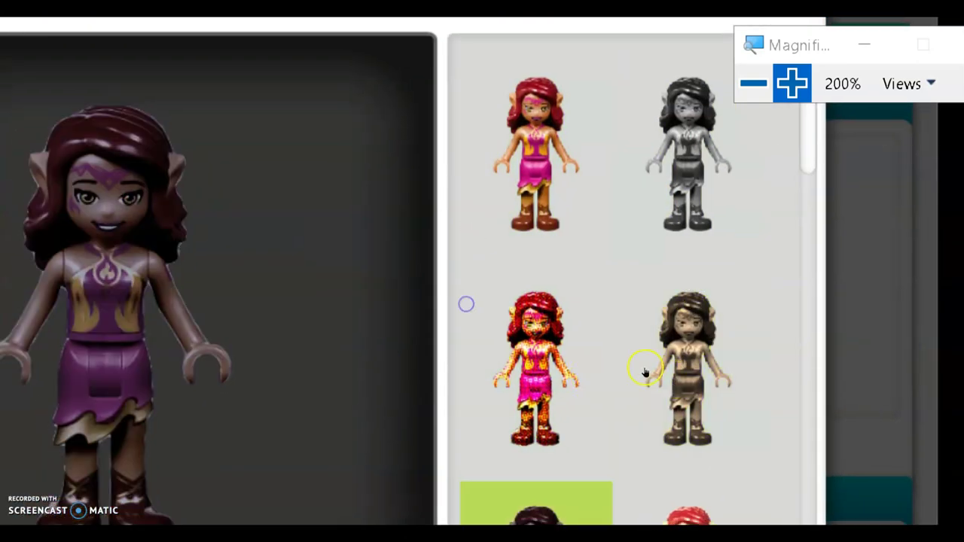
left_click(686, 512)
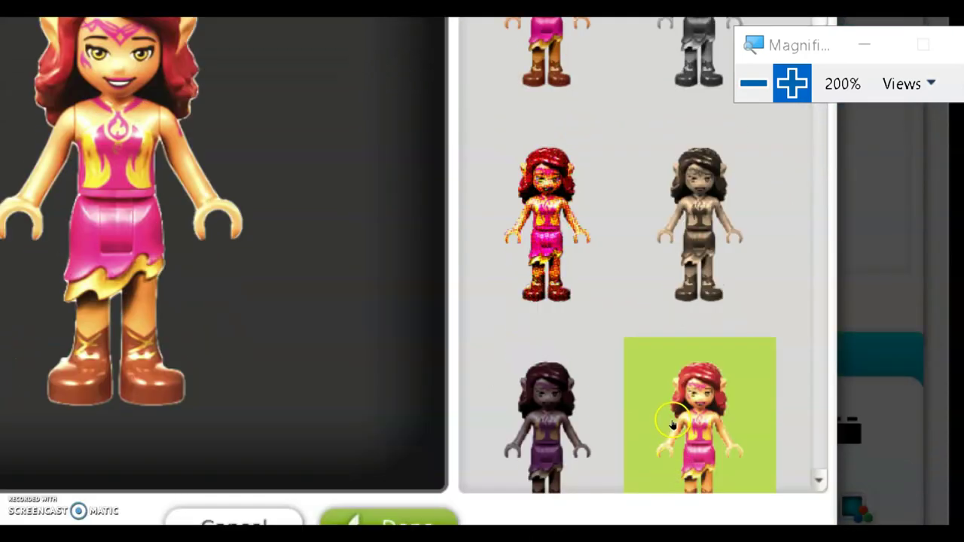
left_click(411, 518)
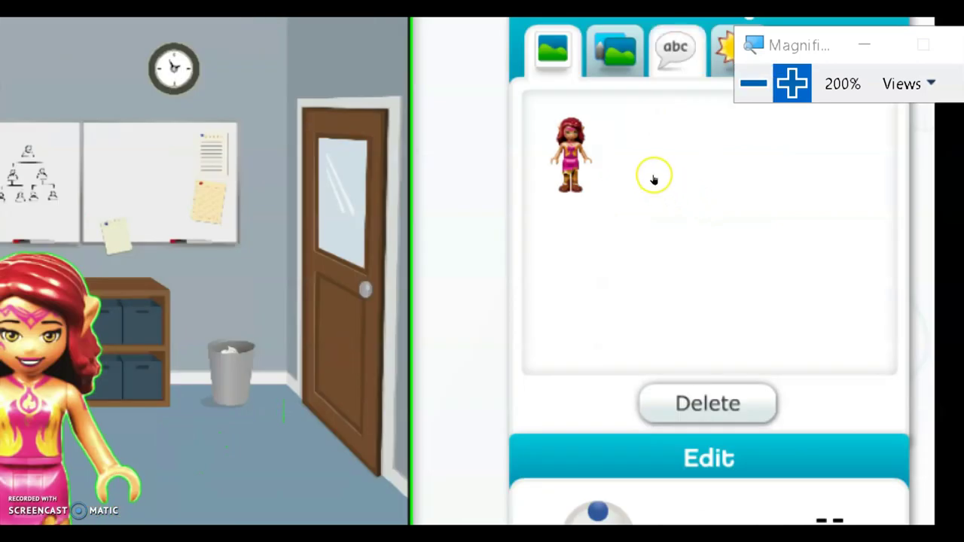
- Enlarge the elf and move her to the page's lower right so her head and torso fill the area
key("super+minus")
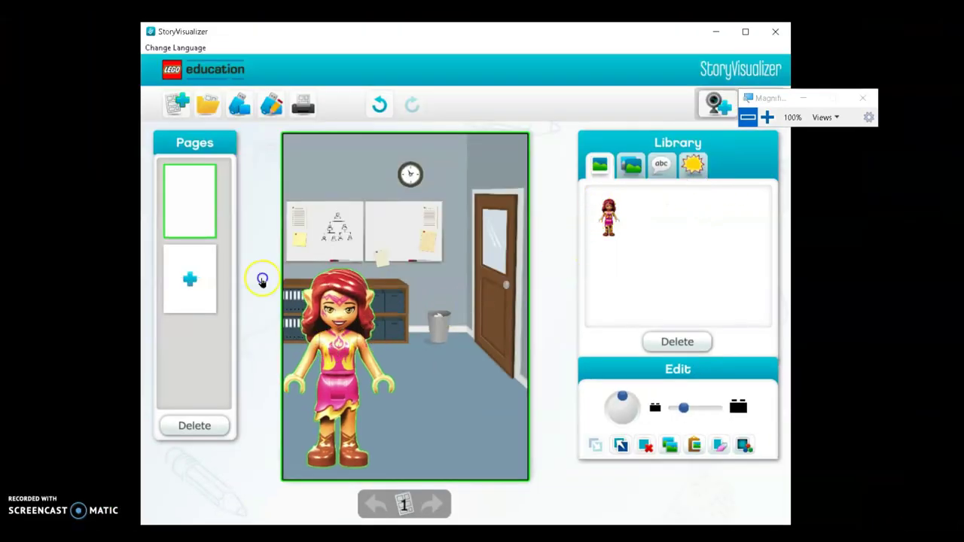
left_click_drag(341, 351, 367, 359)
left_click_drag(685, 407, 705, 407)
left_click_drag(472, 462, 488, 467)
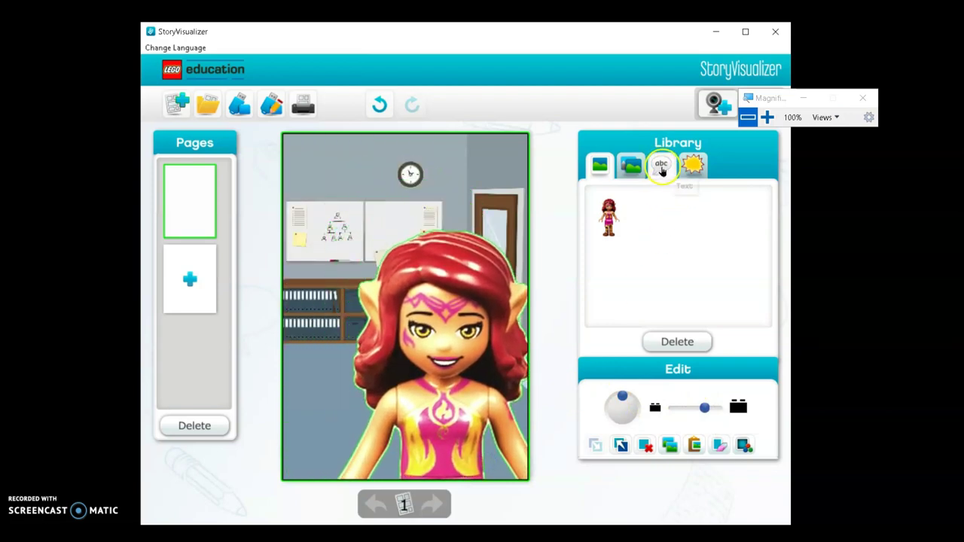
- Add a borderless text element above the elf on the cover and set its text to "My ECQ Life"
left_click(662, 170)
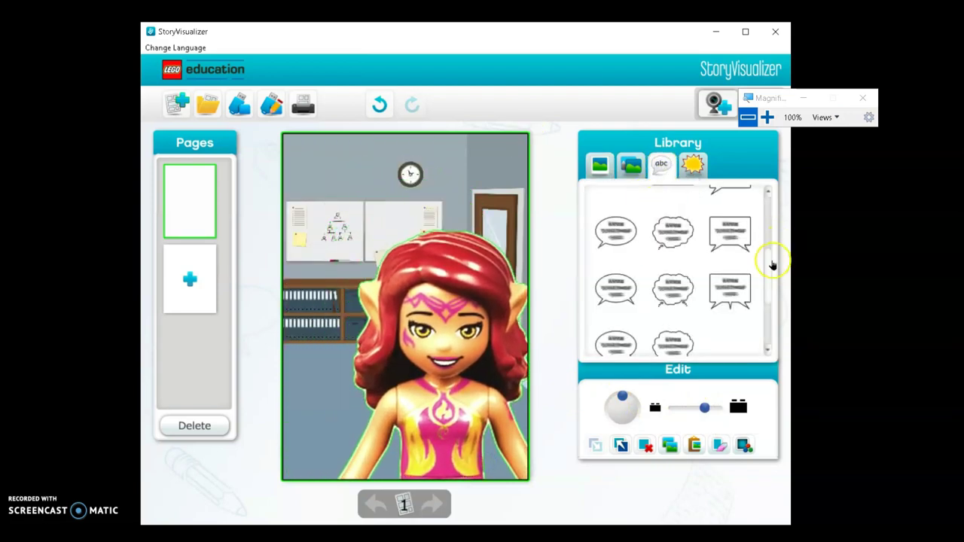
scroll(772, 235, "down", 1)
scroll(772, 235, "up", 1)
left_click_drag(625, 214, 376, 193)
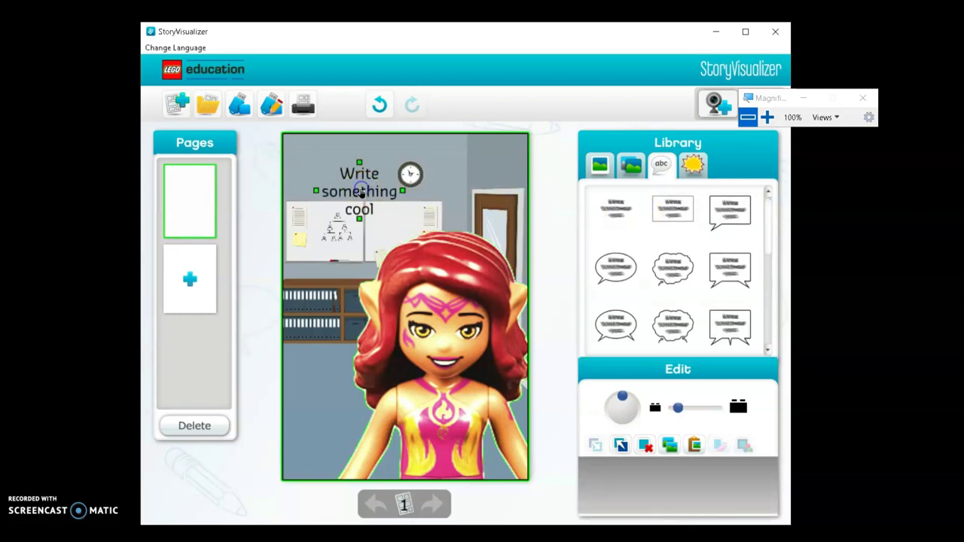
left_click(767, 117)
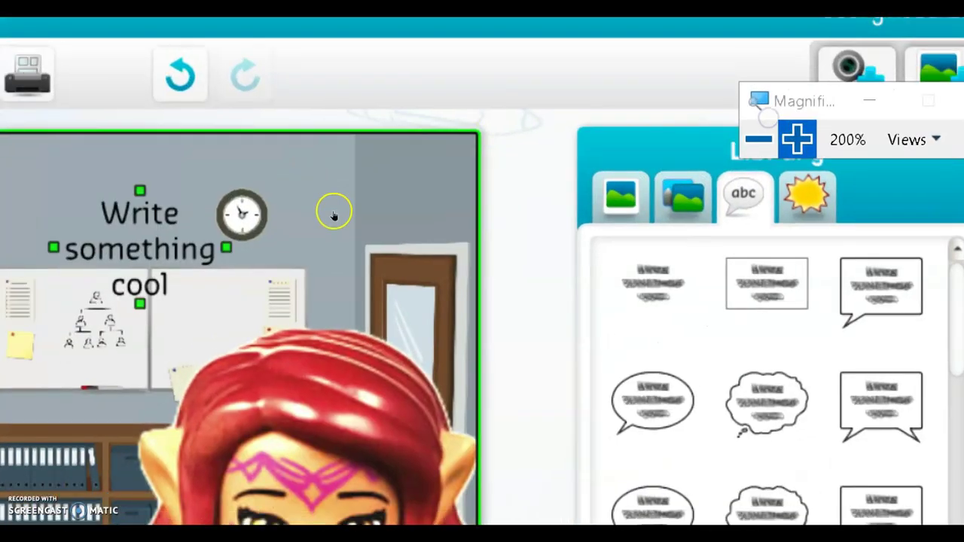
double_click(374, 194)
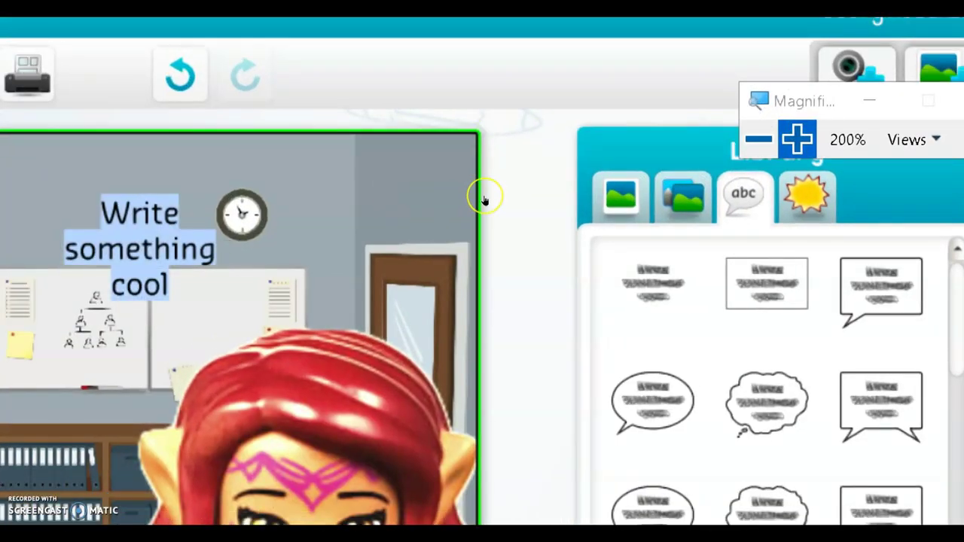
type("My")
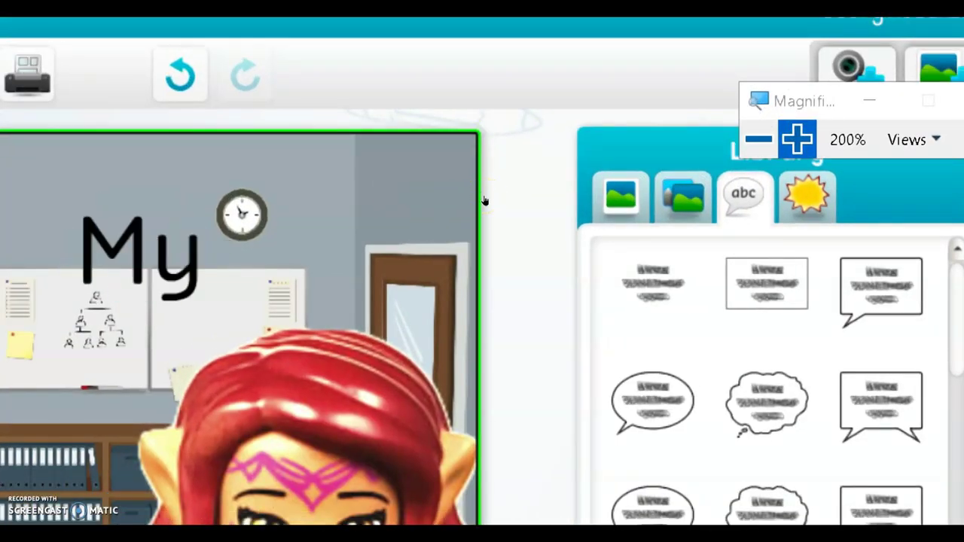
type(" ECQ ")
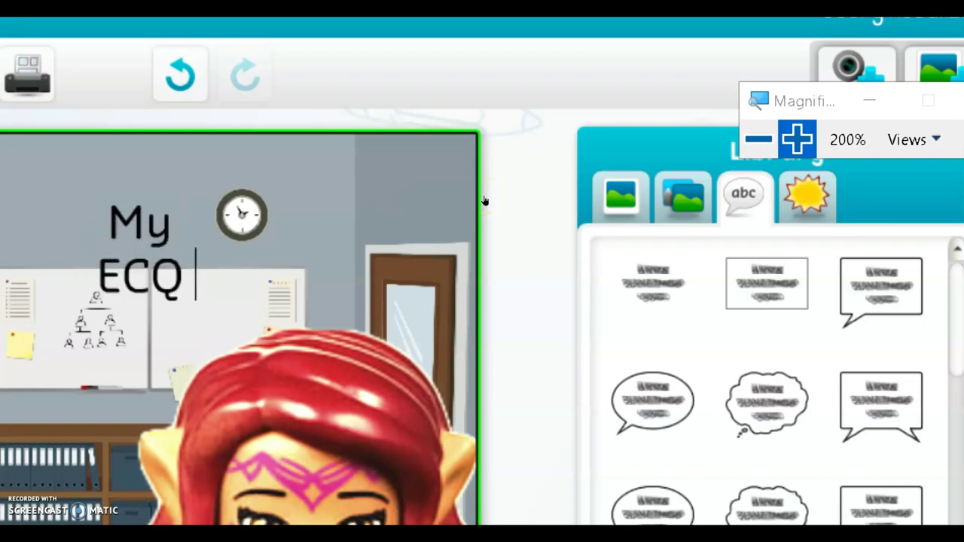
type("Life")
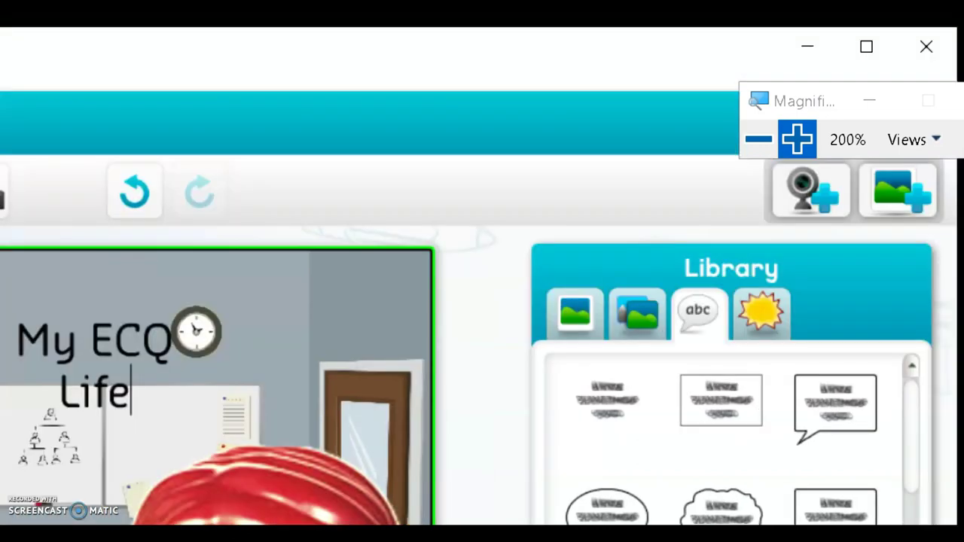
key("super+minus")
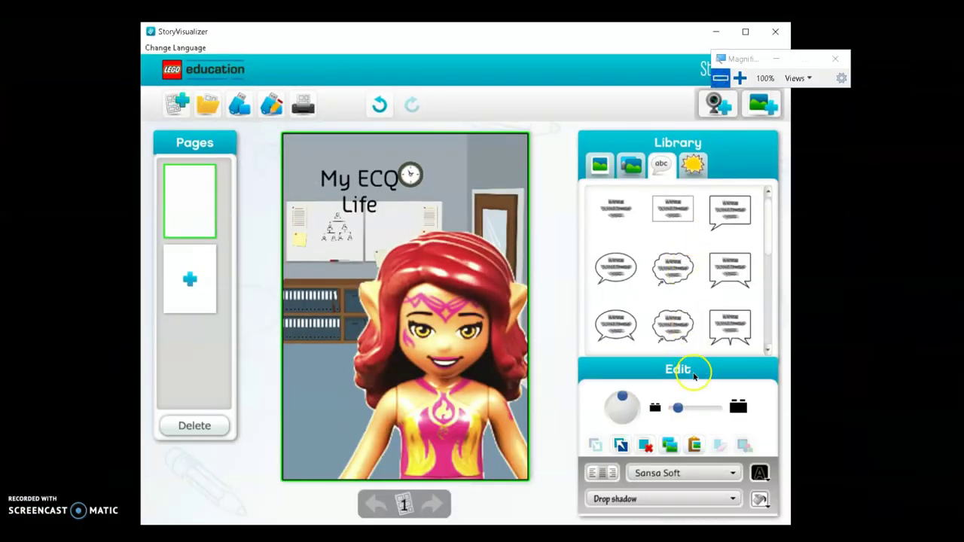
- Enlarge the "My ECQ Life" text, widen it to fit one line, and centre it across the upper part of the page
left_click_drag(678, 409, 686, 409)
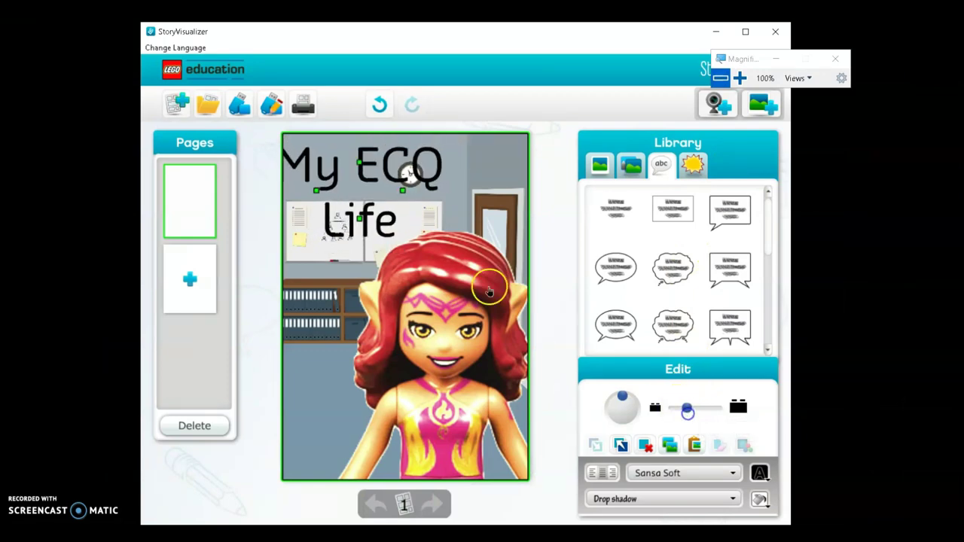
left_click_drag(450, 193, 503, 195)
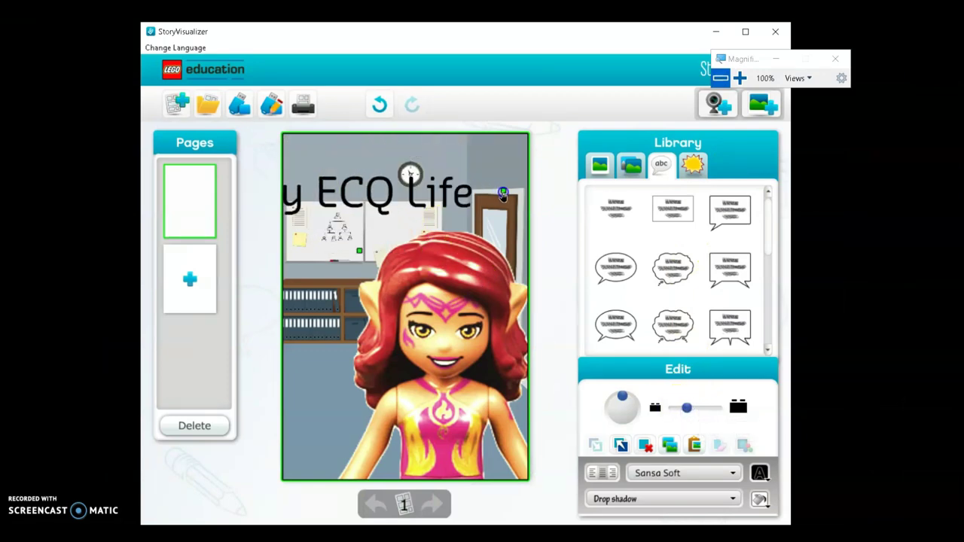
left_click_drag(425, 194, 467, 175)
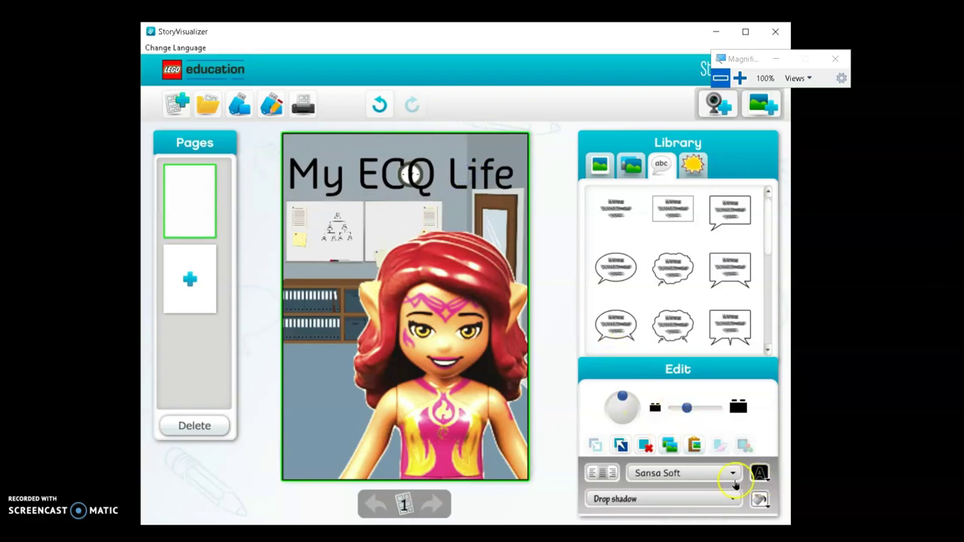
- Preview the No effect and Blur text effects on the title, and apply the Drop shadow effect
left_click(737, 77)
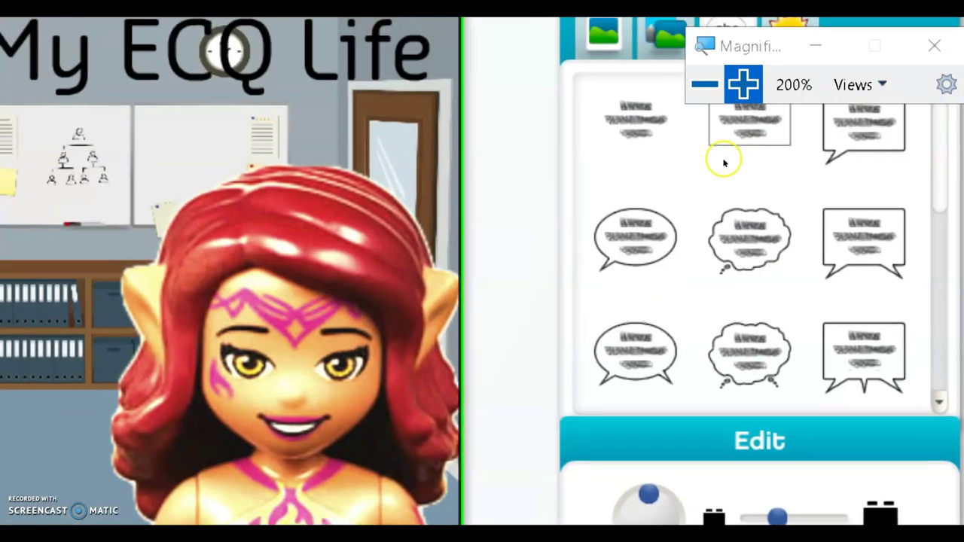
key("super+minus")
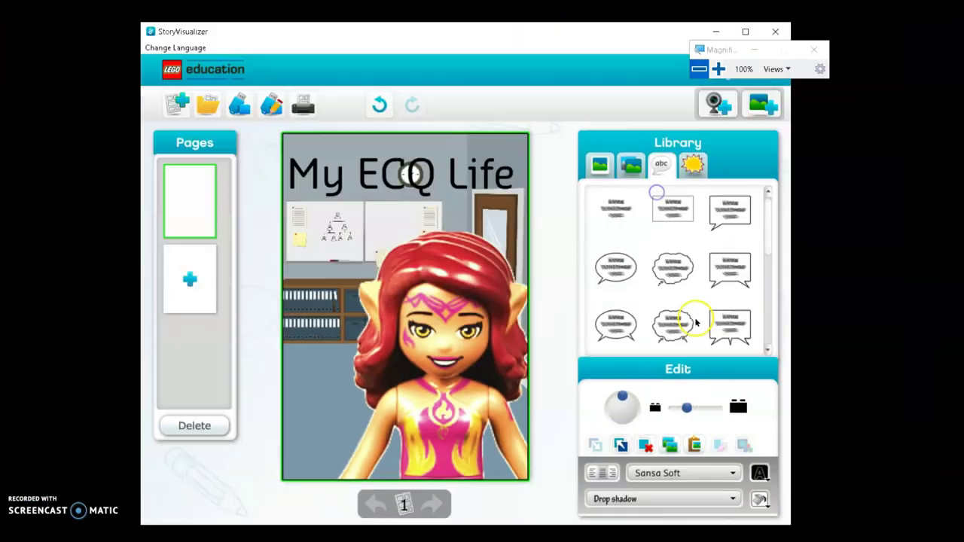
left_click(716, 499)
left_click(700, 451)
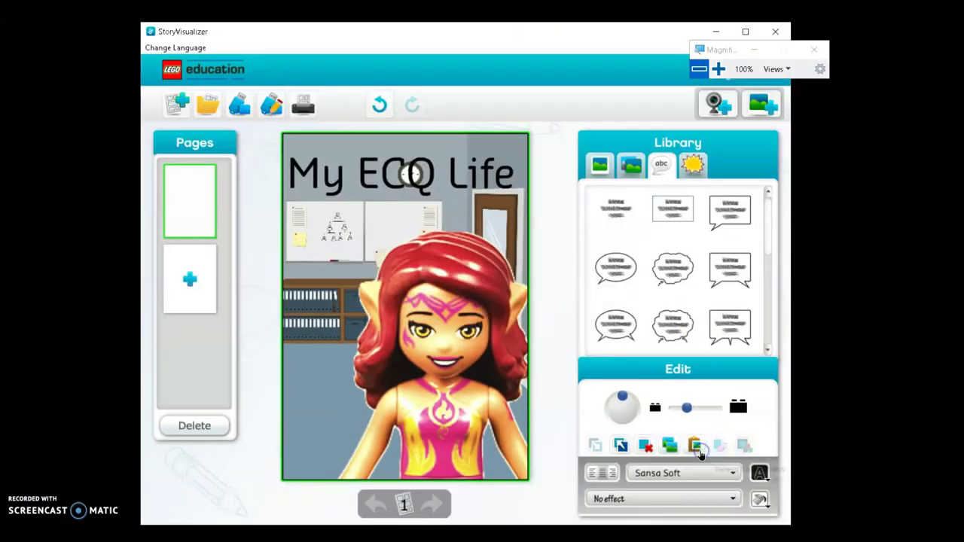
left_click(711, 499)
left_click(684, 460)
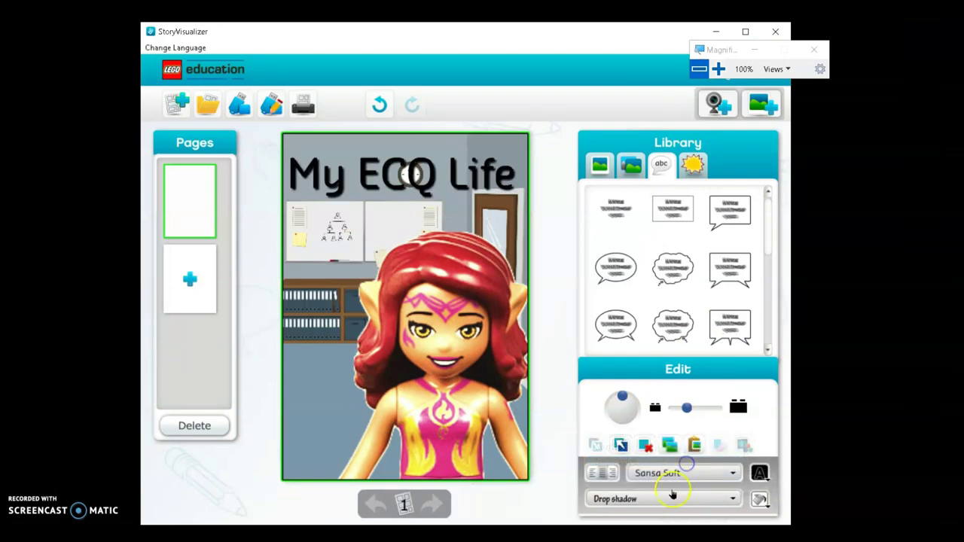
left_click(672, 497)
left_click(657, 470)
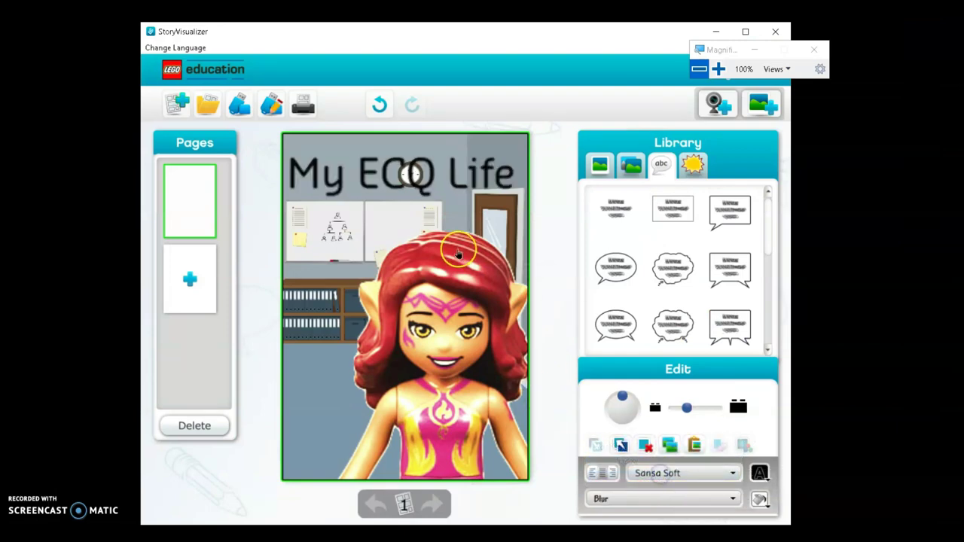
left_click(655, 500)
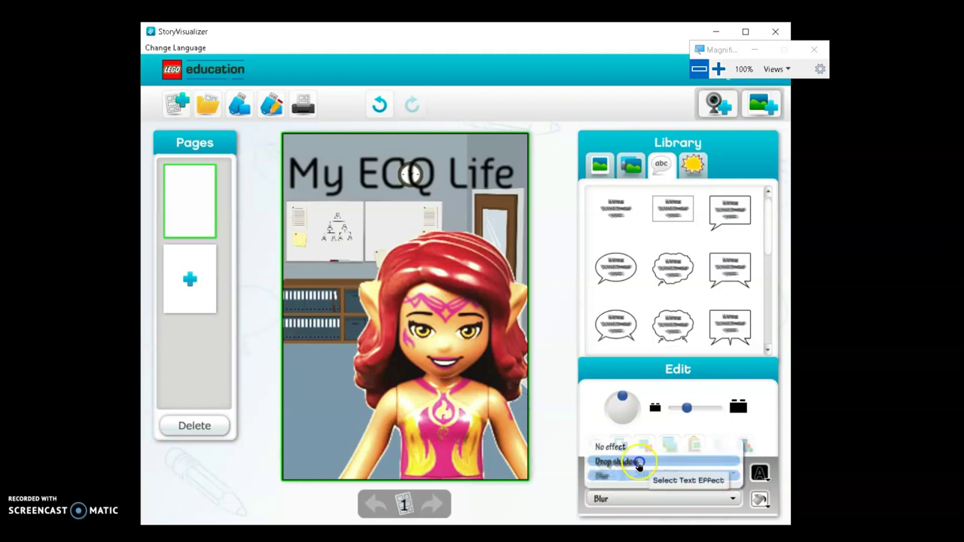
left_click(645, 461)
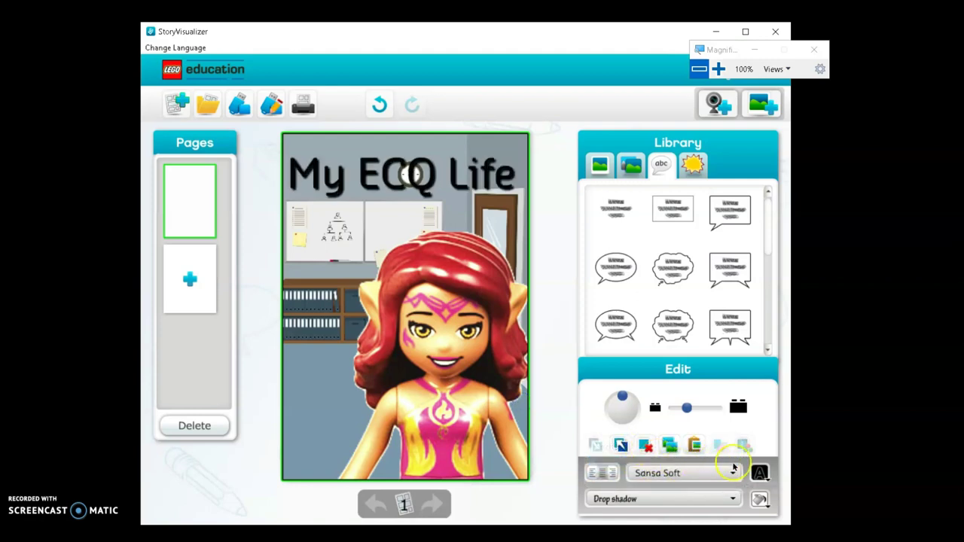
- Colour the borderless title text red and set its background colour to black
left_click(759, 473)
left_click(735, 388)
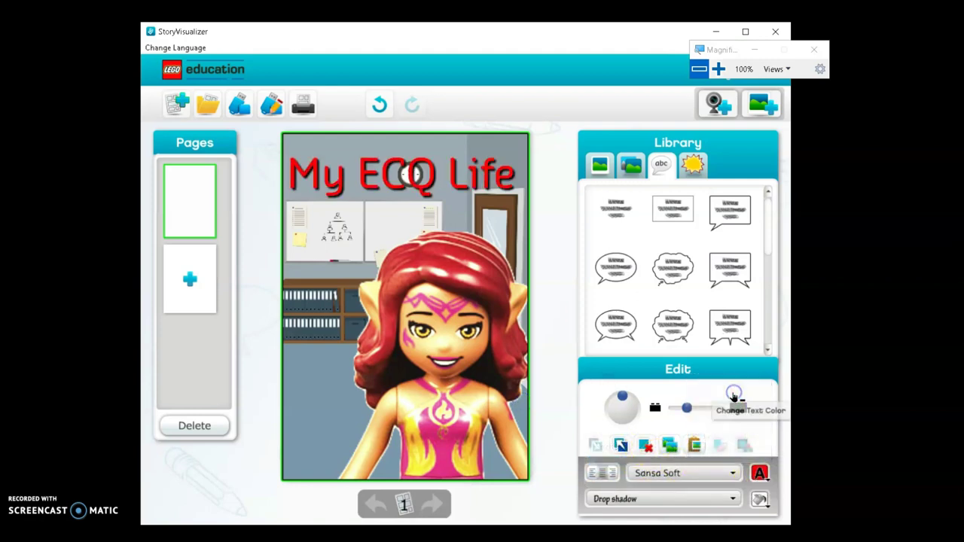
left_click(762, 499)
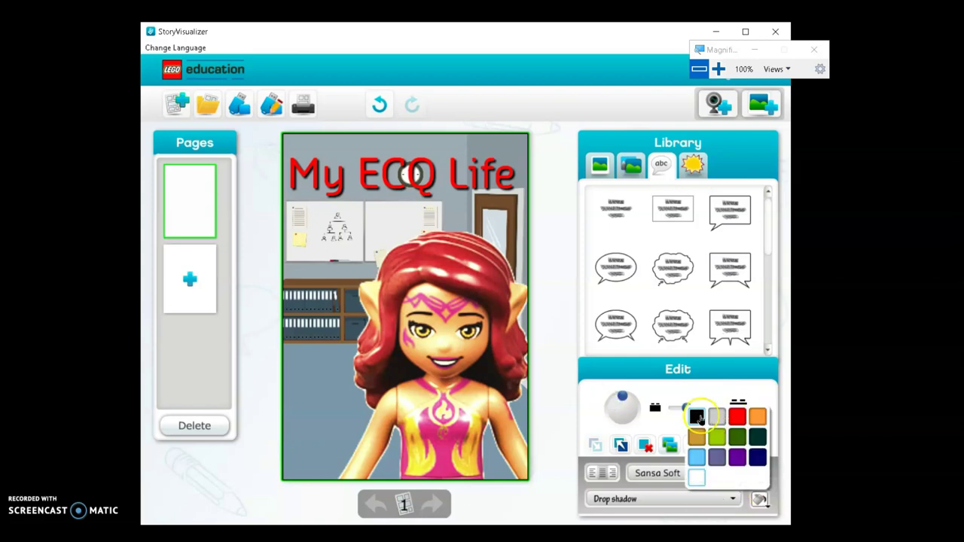
left_click(699, 417)
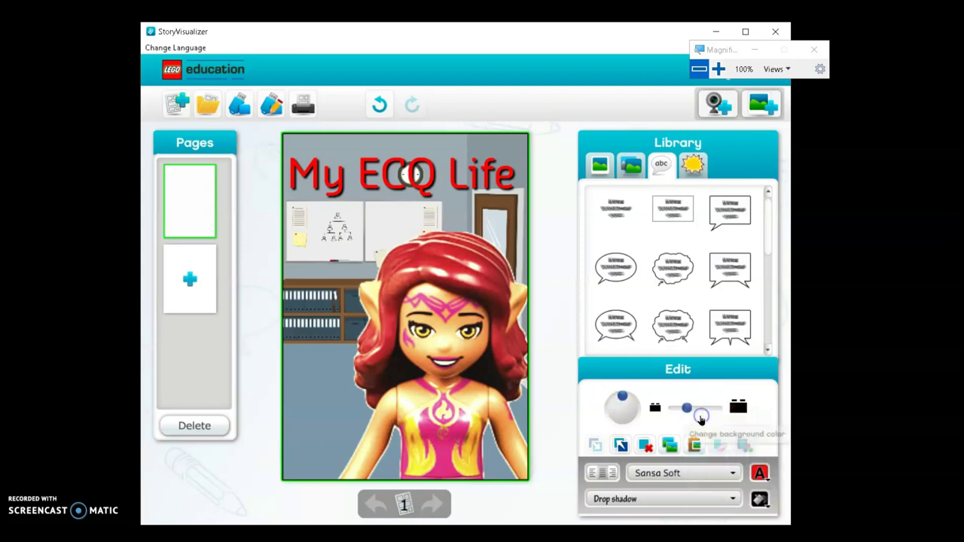
left_click(760, 502)
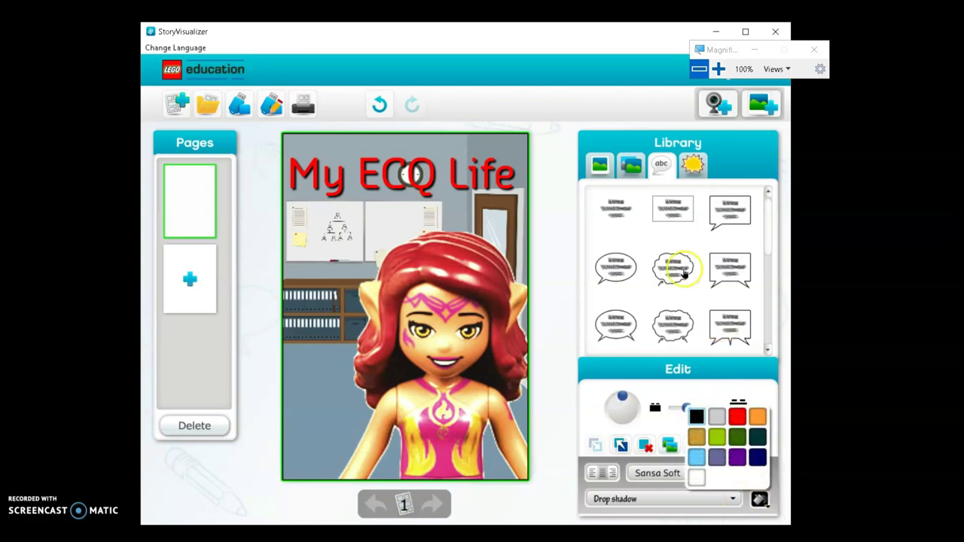
- Delete the borderless red title from the cover page
left_click(407, 172)
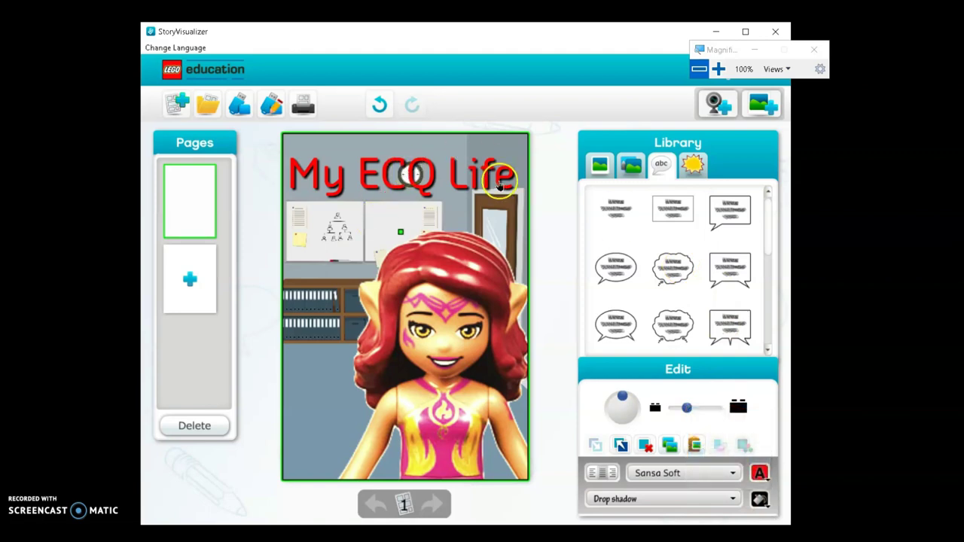
left_click(466, 176)
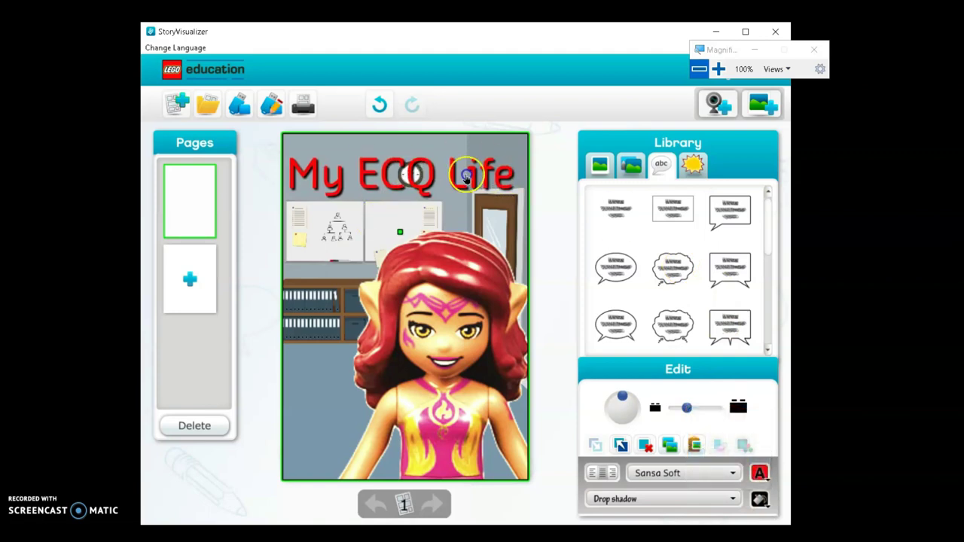
left_click(646, 448)
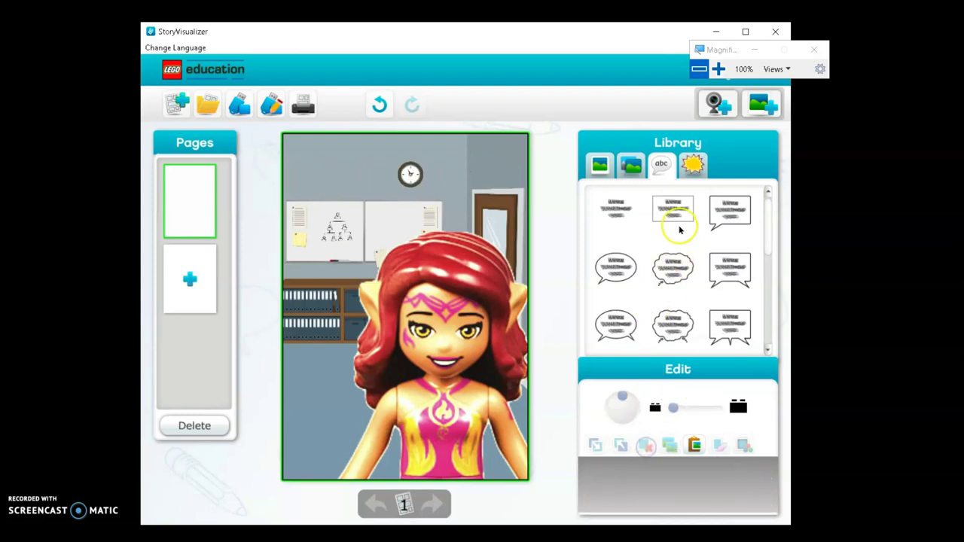
- Add a bordered rectangular text box above the elf and set its text to "My ECQ Life"
left_click_drag(674, 215, 382, 198)
left_click(382, 198)
type("M")
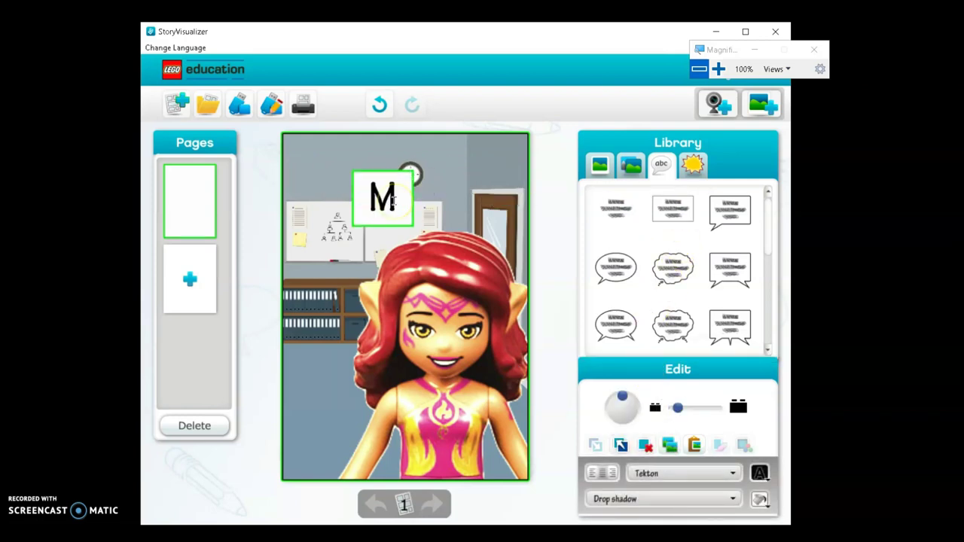
type("y ECQ Life")
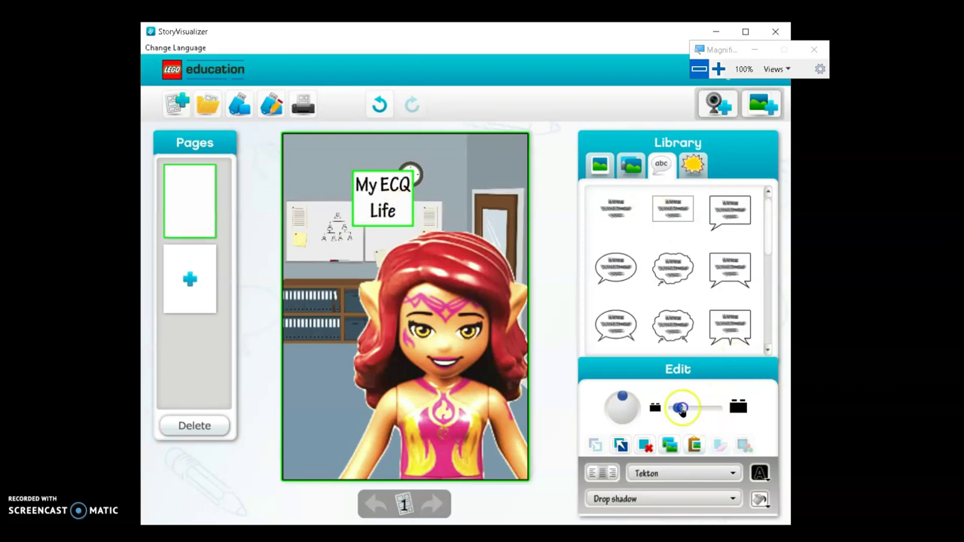
- Enlarge the boxed title's text and reshape the box into a slim one-line band spanning the page width above the elf
left_click_drag(681, 409, 683, 407)
left_click_drag(443, 200, 514, 199)
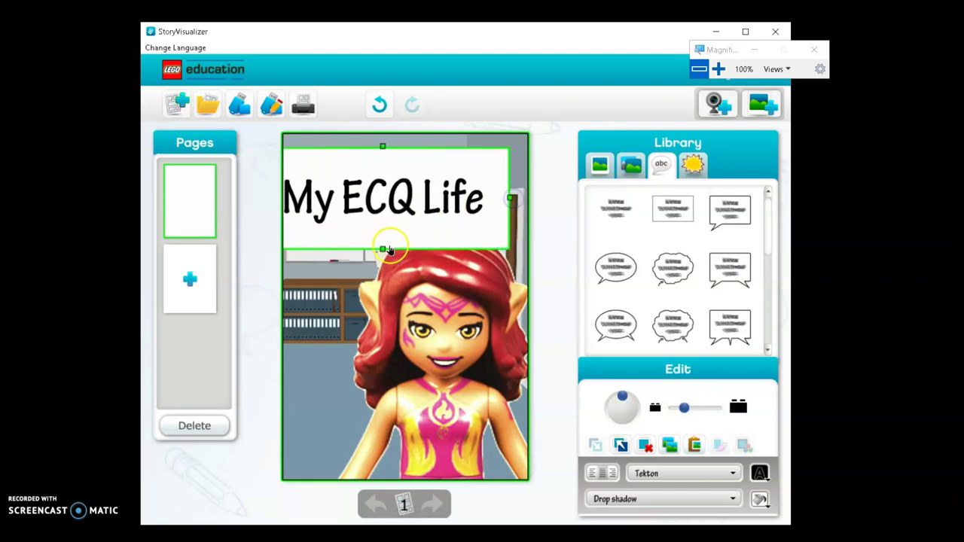
left_click_drag(389, 250, 400, 230)
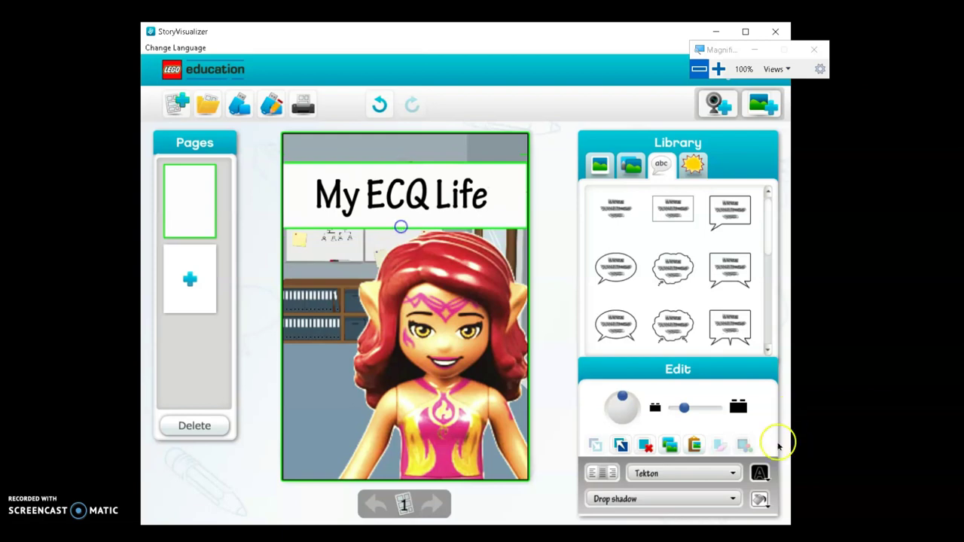
left_click(550, 328)
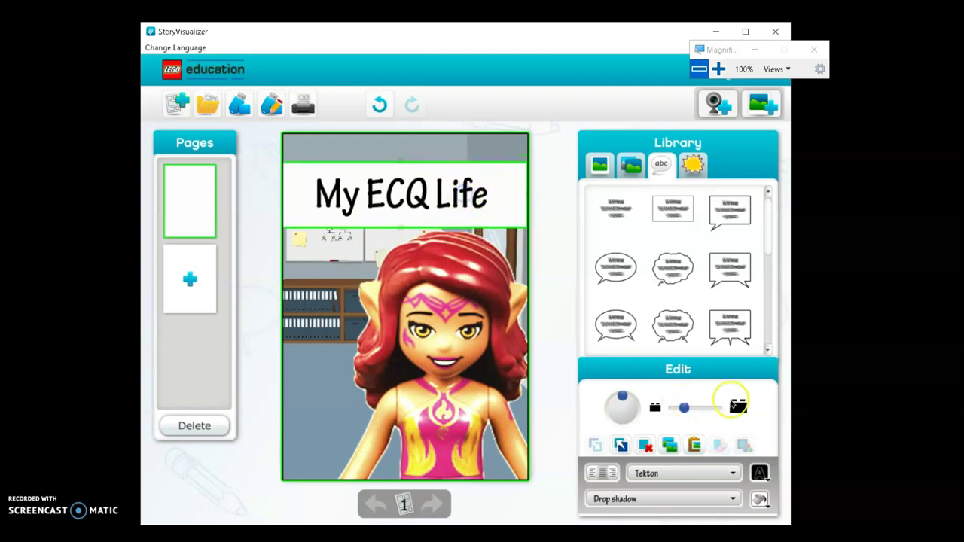
- Colour the boxed title text red, preview black and light grey box backgrounds, and set the background to white
left_click(760, 473)
left_click(741, 397)
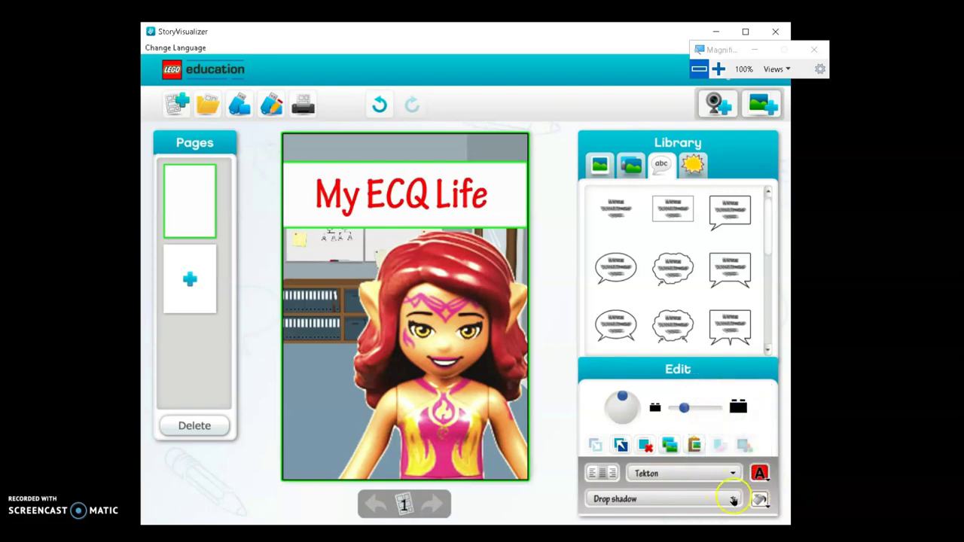
left_click(760, 502)
left_click(698, 411)
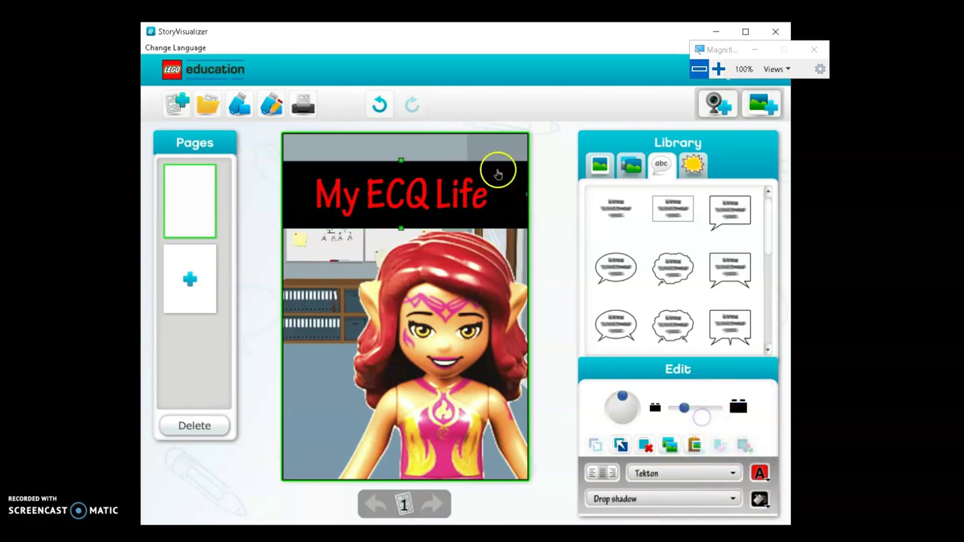
left_click(760, 501)
left_click(714, 420)
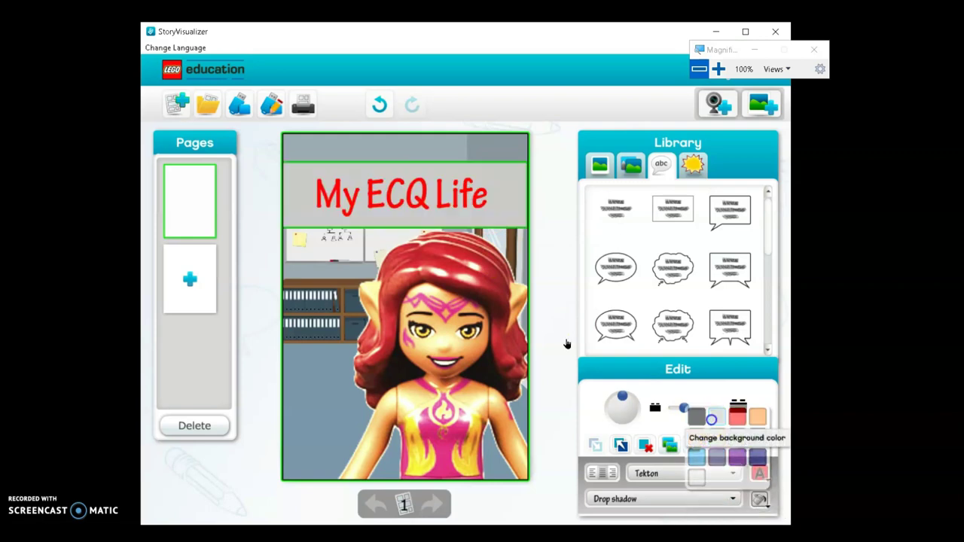
left_click(437, 224)
left_click(760, 501)
left_click(698, 471)
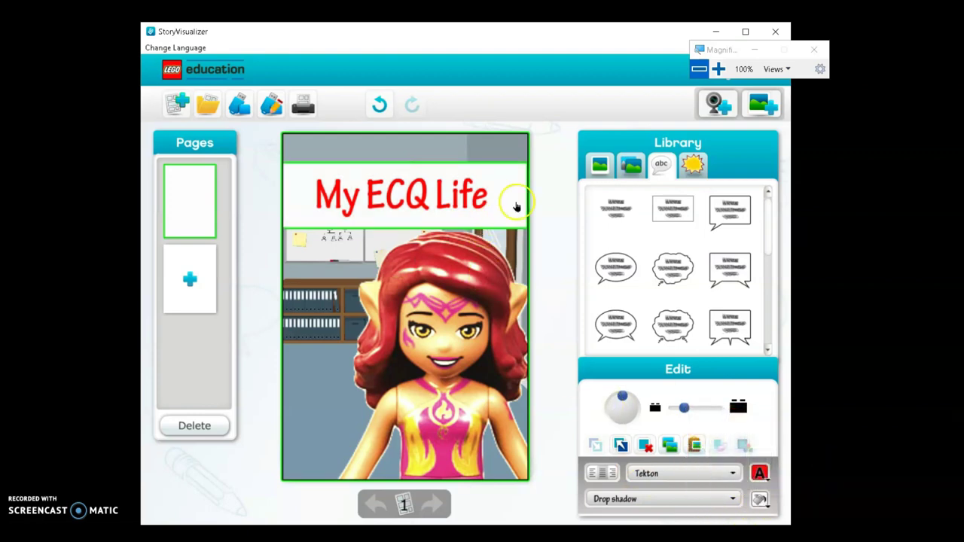
- Set the boxed title's font to Stencil
left_click(684, 472)
left_click(663, 406)
left_click(666, 475)
left_click(654, 420)
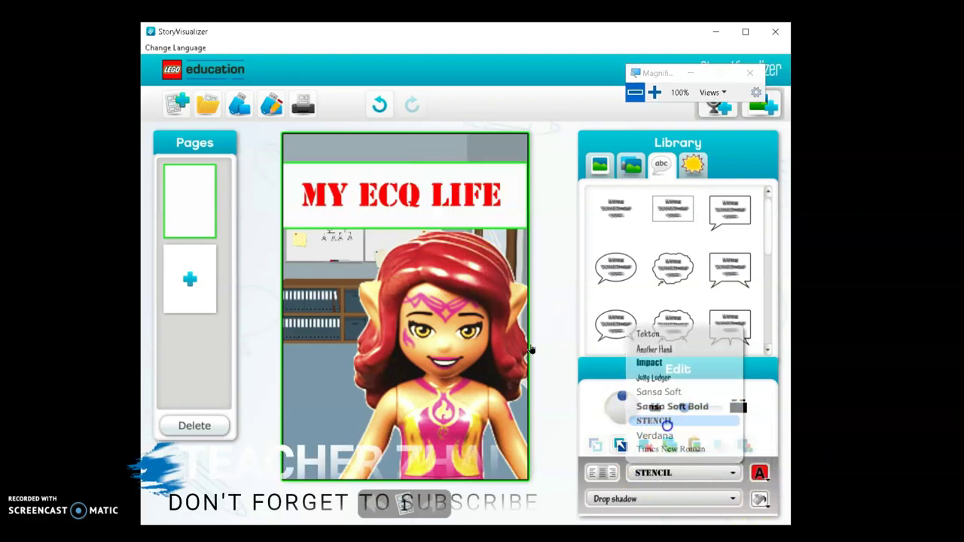
- Set the boxed title's font to Impact
left_click(671, 468)
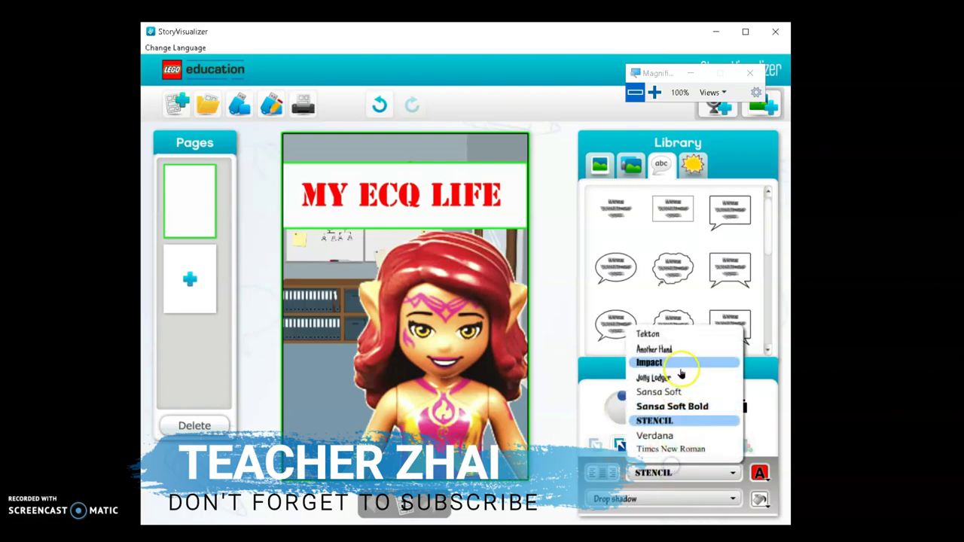
left_click(678, 362)
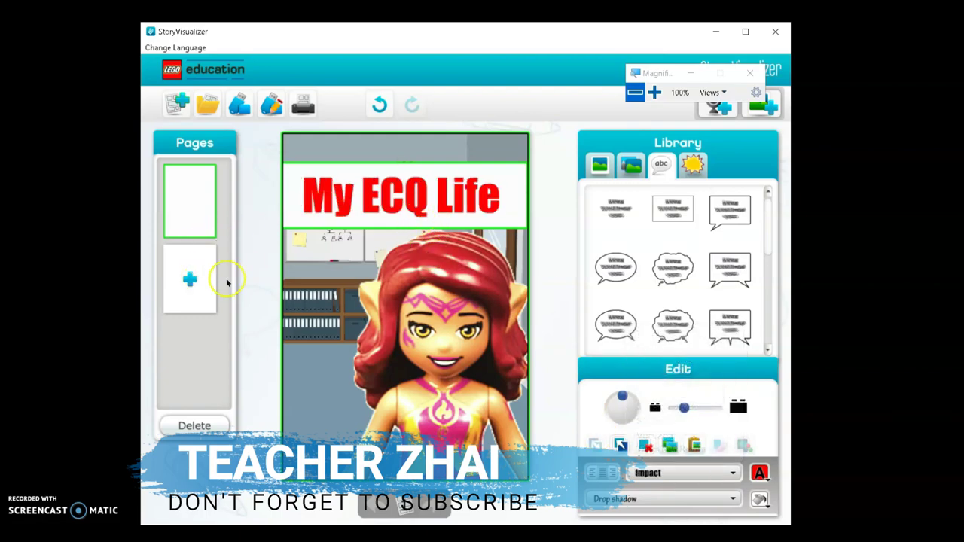
- Add a second page after the cover and start a custom layout for it
key("super+plus")
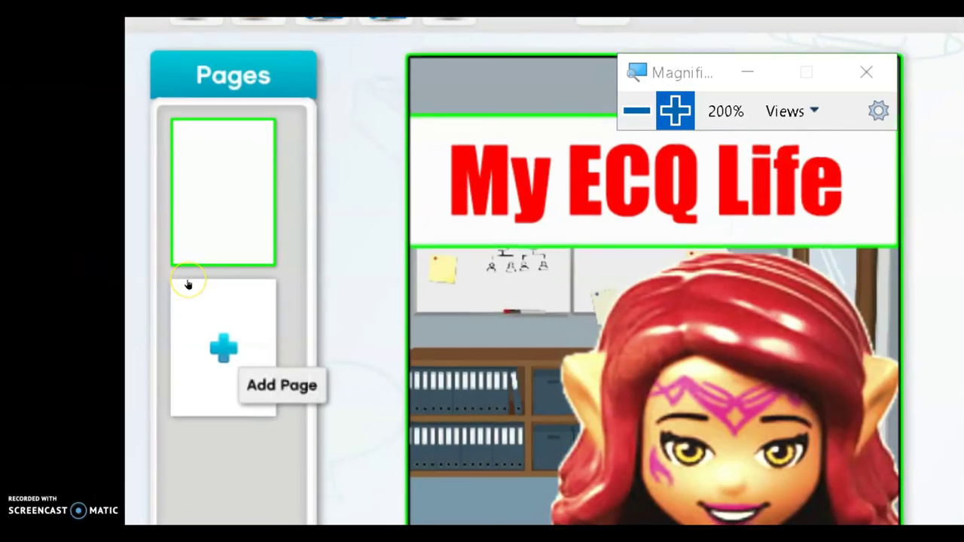
left_click(219, 290)
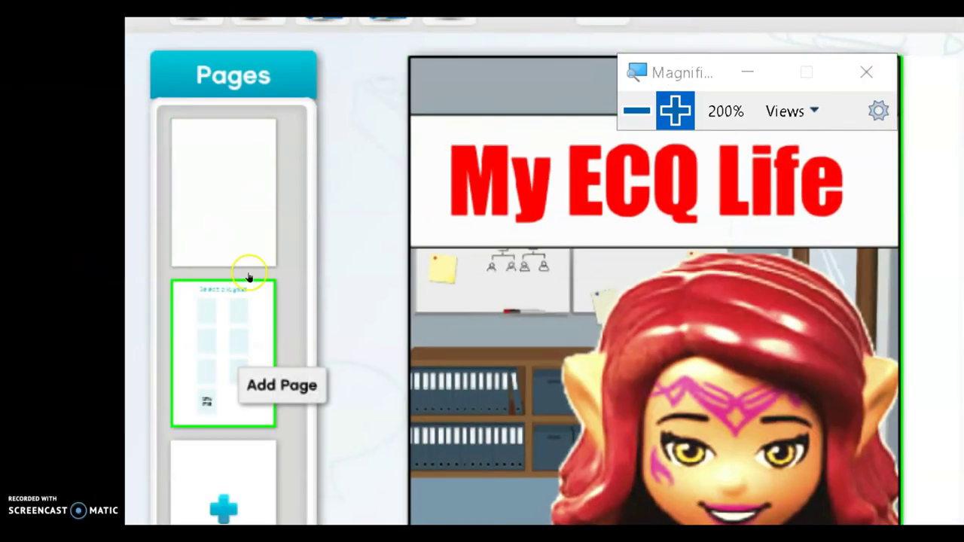
left_click(402, 159)
key("super+minus")
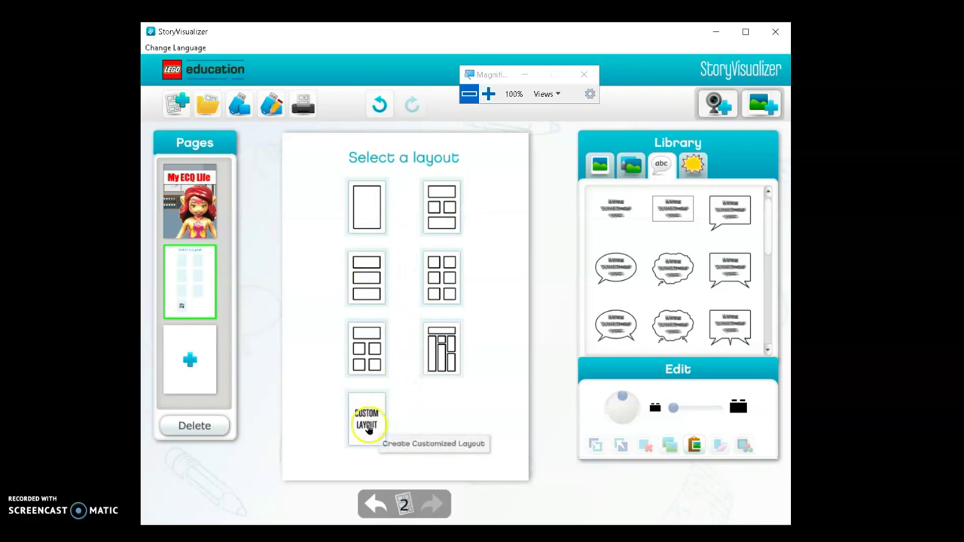
left_click(367, 422)
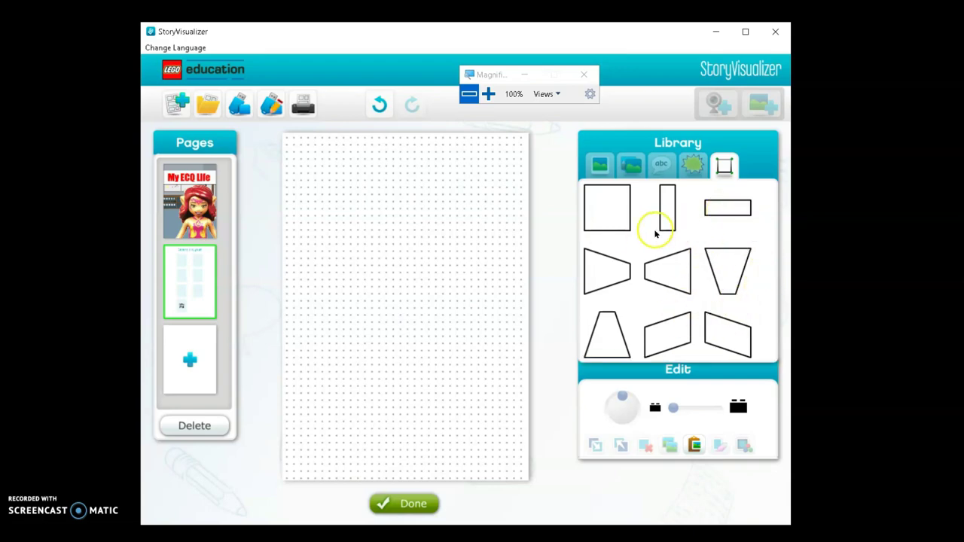
- Place a square frame at the top of the page and stretch it into a rectangular panel spanning the page width
left_click_drag(609, 217, 330, 182)
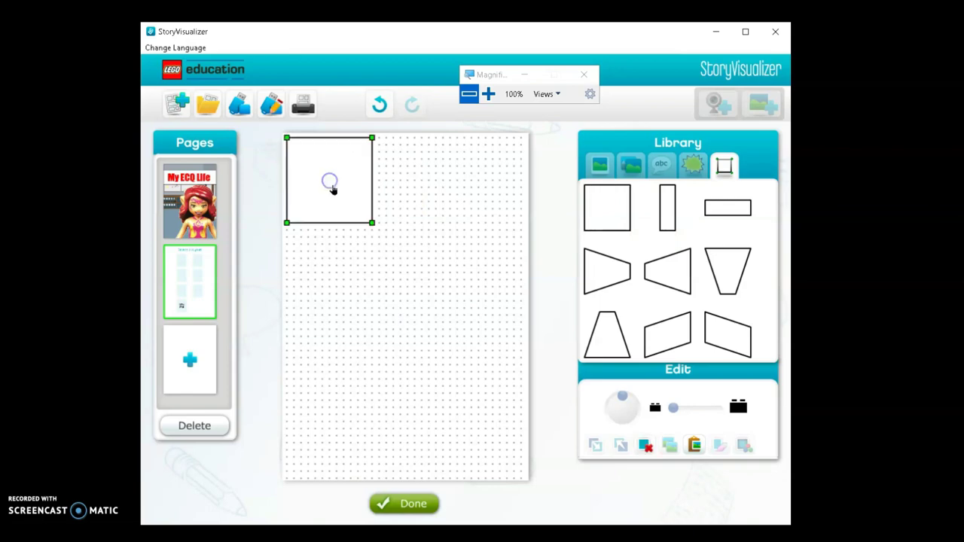
left_click(488, 94)
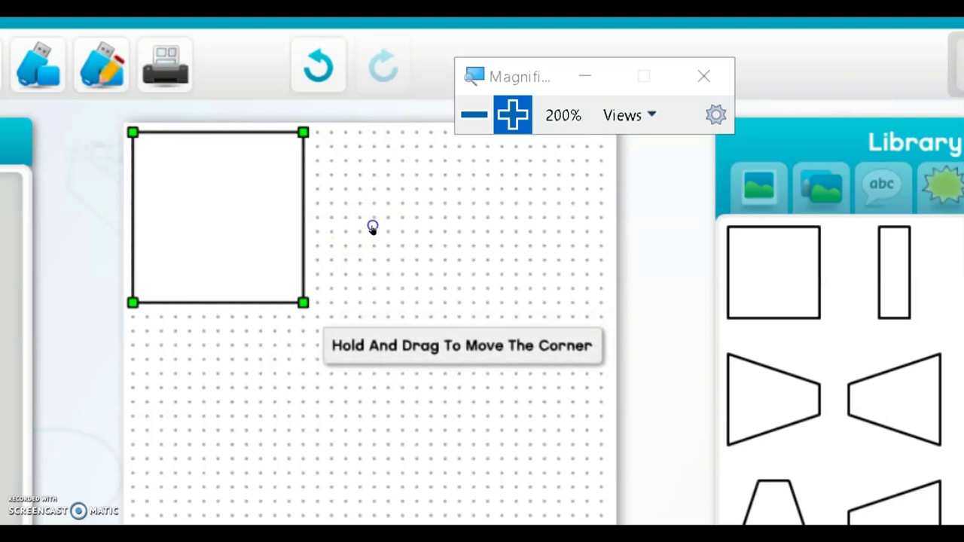
left_click_drag(372, 228, 525, 228)
left_click_drag(370, 138, 522, 139)
left_click(678, 240)
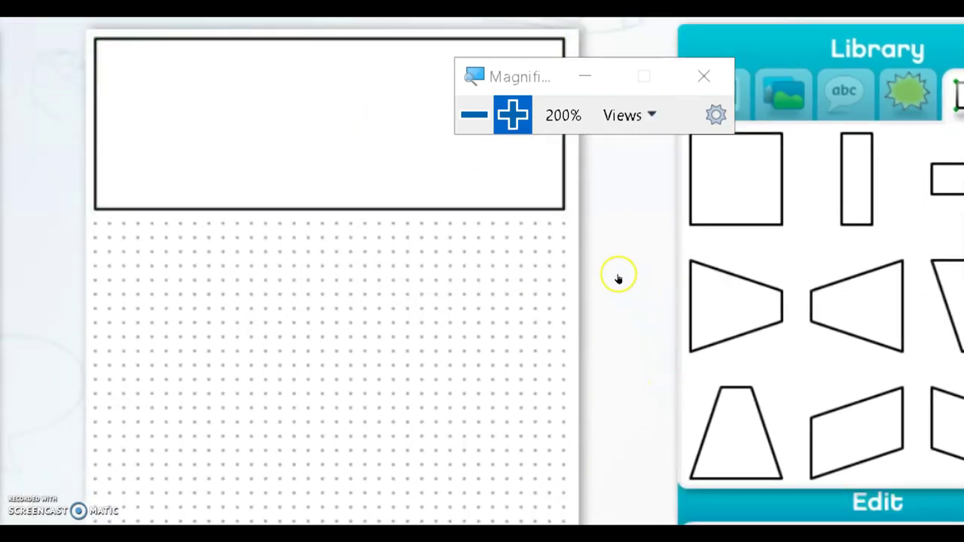
- Add a tapered frame below the first panel, with a full-width top edge, a straight left side and a slanted right side
left_click_drag(736, 306, 437, 306)
left_click_drag(265, 266, 502, 224)
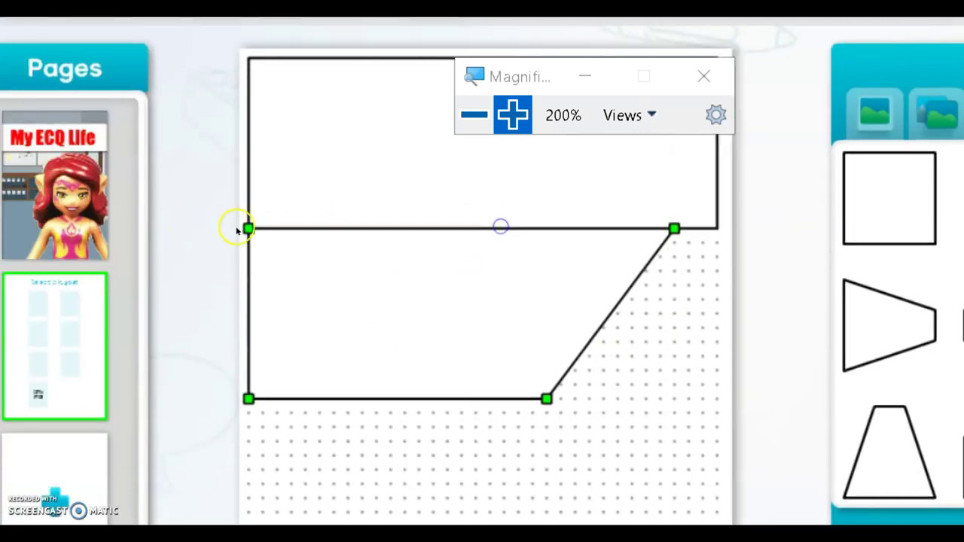
left_click_drag(288, 227, 288, 232)
left_click(503, 224)
left_click_drag(498, 227, 520, 232)
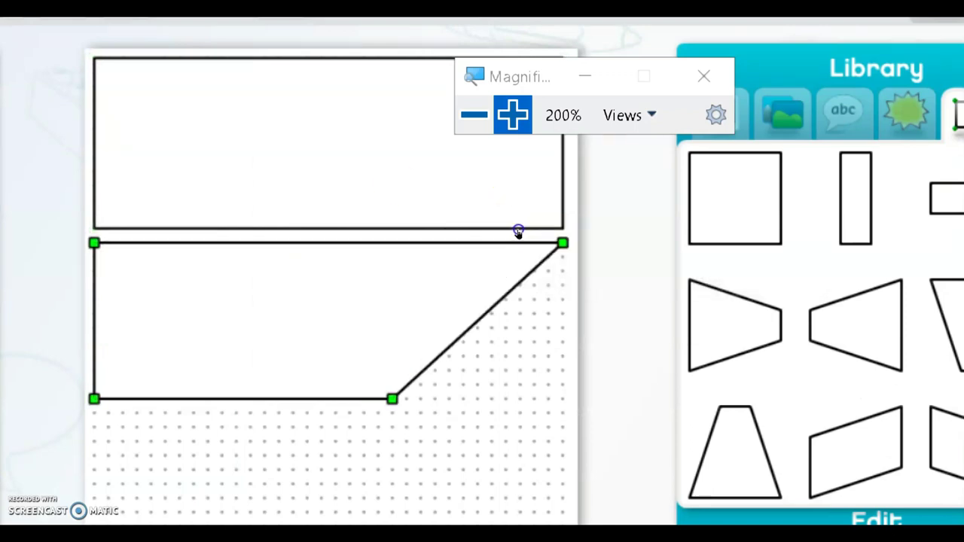
left_click(645, 361)
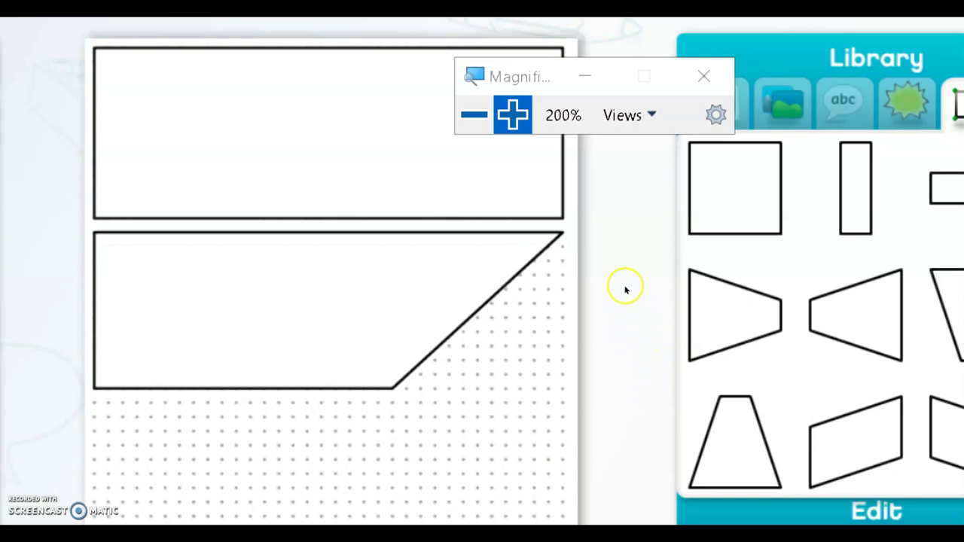
- Add a third tapered frame and reshape it into a triangular panel filling the lower right of the page with a diagonal upper edge
left_click_drag(681, 288, 450, 351)
left_click(493, 302)
left_click(478, 324)
left_click_drag(491, 309, 516, 260)
left_click_drag(407, 338, 428, 326)
left_click_drag(493, 392, 508, 431)
left_click_drag(384, 365, 291, 425)
left_click(412, 306)
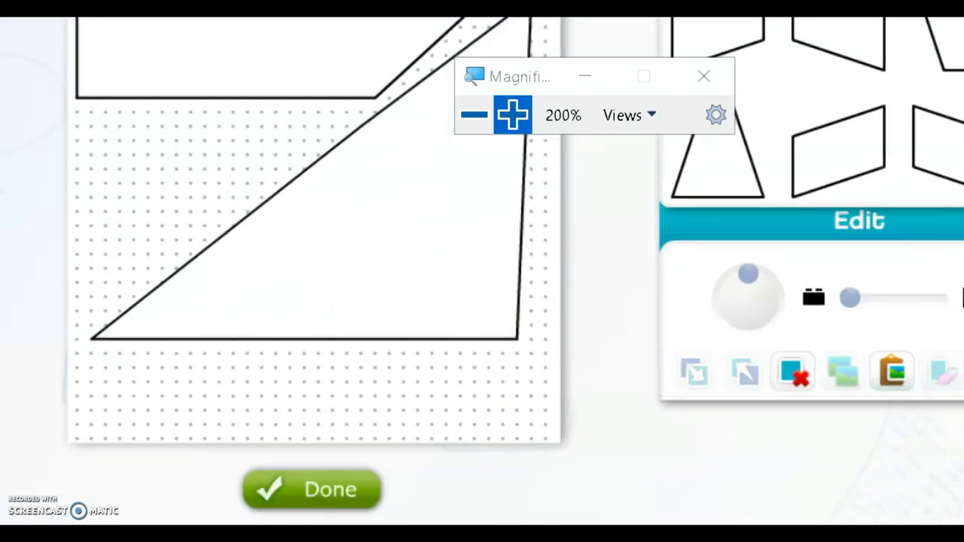
- Move the lower two panels down and reshape the middle one into a triangle whose diagonal roughly parallels the lower triangle
left_click(475, 115)
left_click_drag(503, 334, 507, 367)
left_click_drag(417, 308, 416, 327)
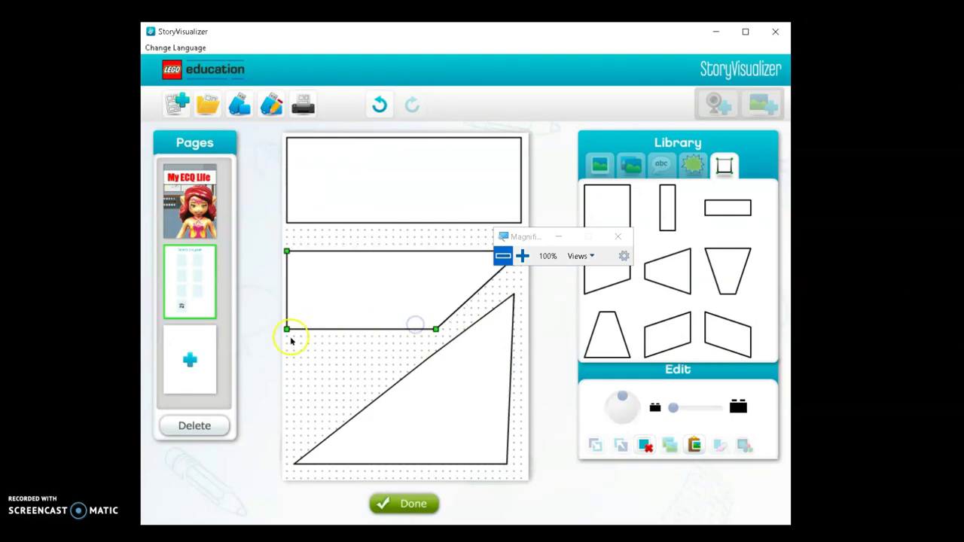
left_click_drag(286, 332, 286, 421)
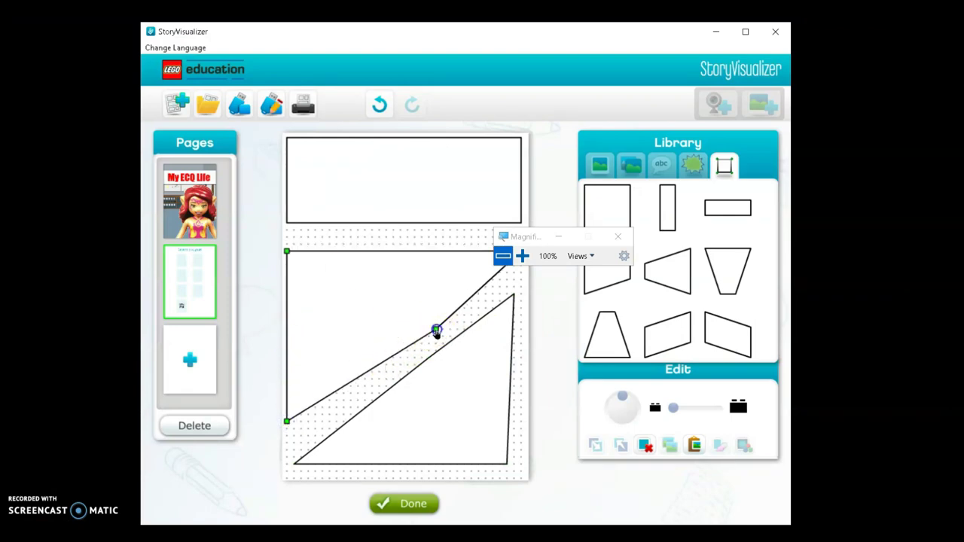
left_click_drag(437, 331, 436, 325)
left_click(345, 263)
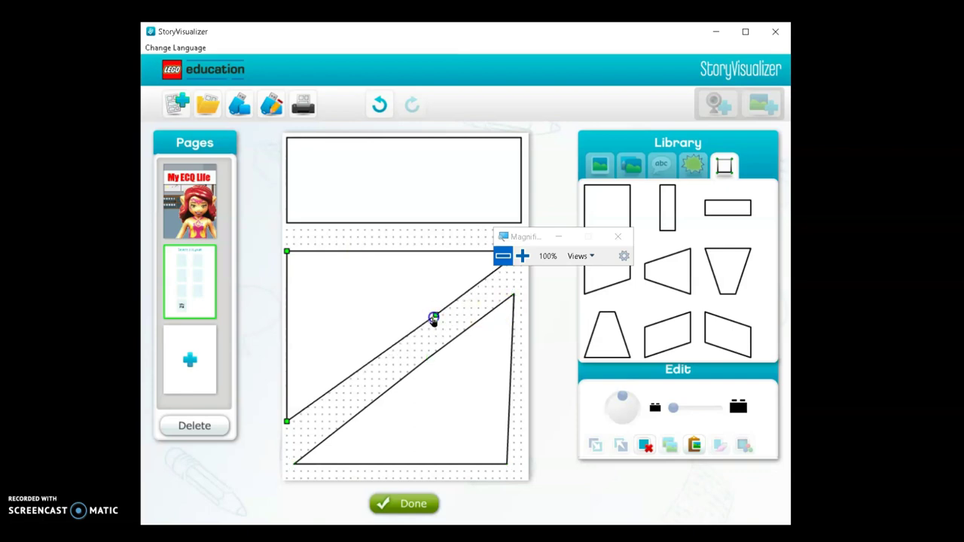
left_click(400, 204)
- Finish the three-panel custom layout and confirm locking it
left_click(666, 223)
left_click_drag(538, 236, 494, 129)
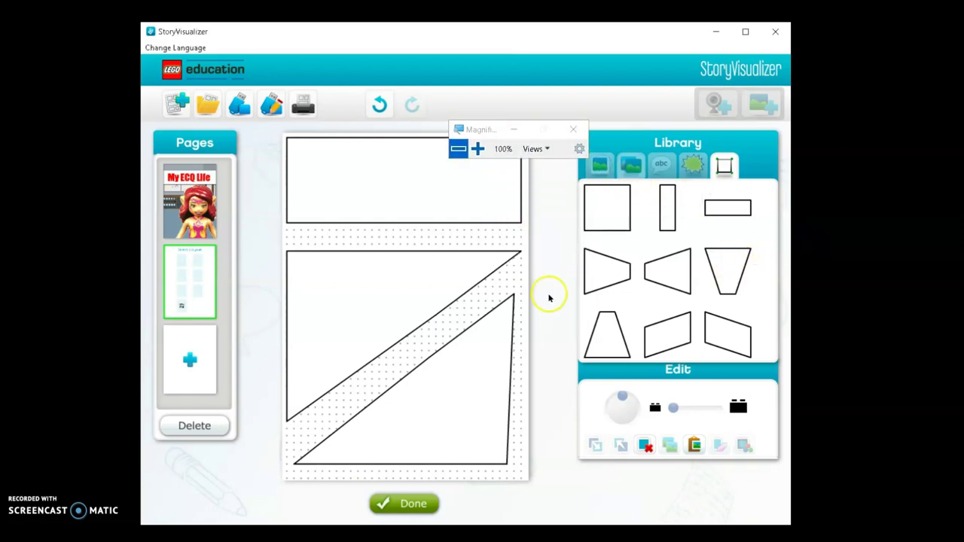
key("ctrl+a")
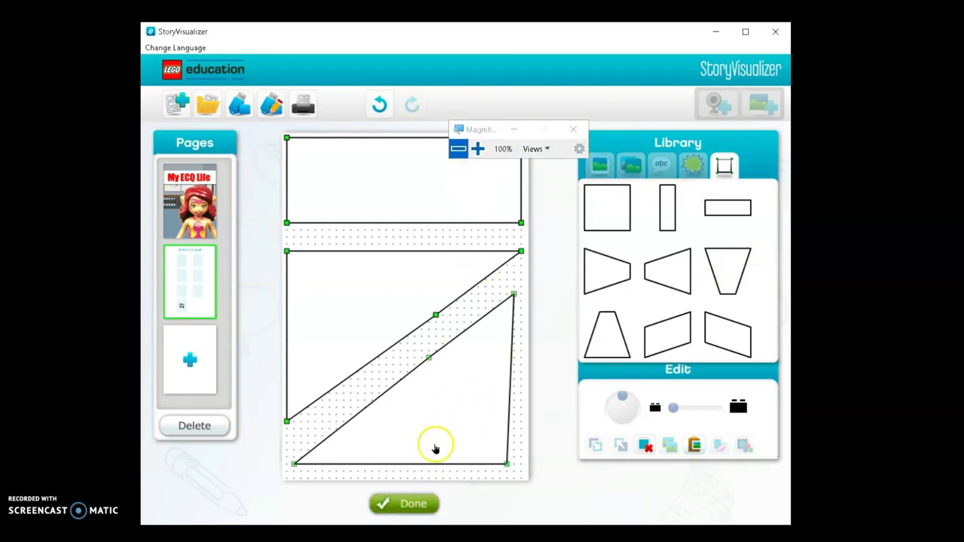
left_click(404, 504)
left_click(427, 334)
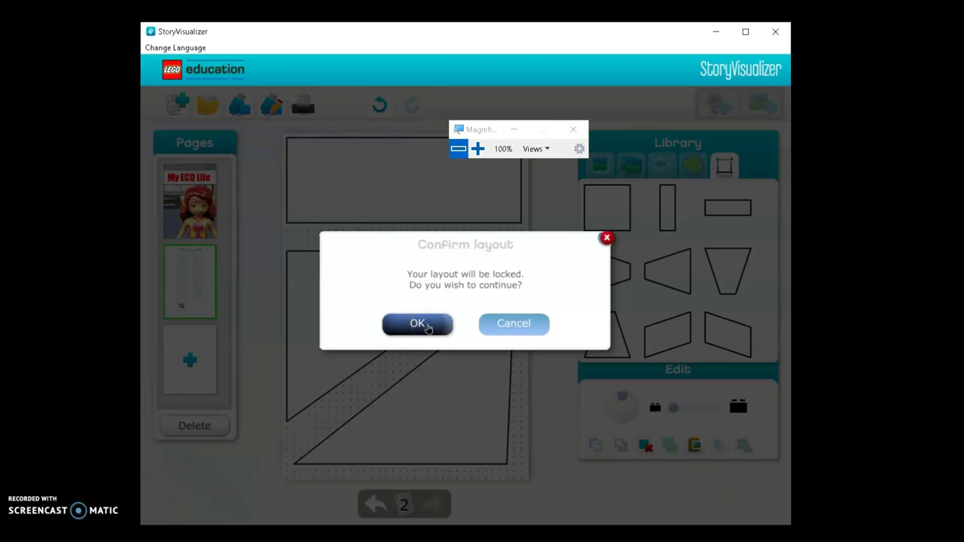
left_click(420, 323)
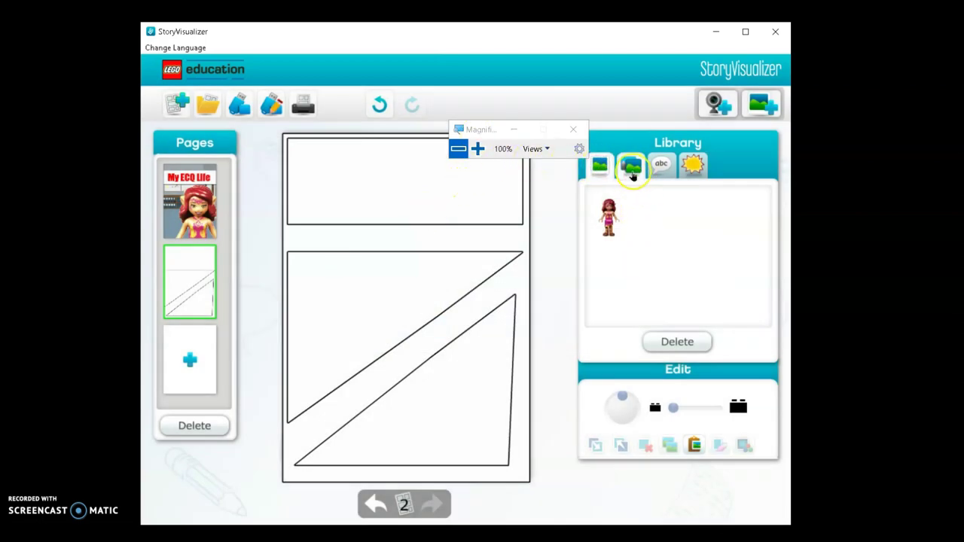
- Fill the top panel with the night sky backdrop with two moons and enlarge the image slightly
left_click(629, 169)
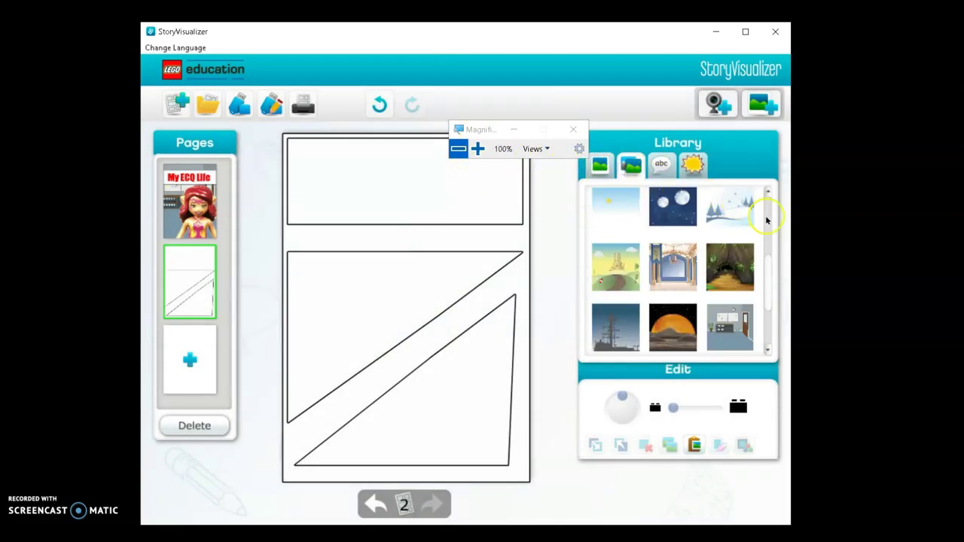
left_click_drag(684, 217, 433, 206)
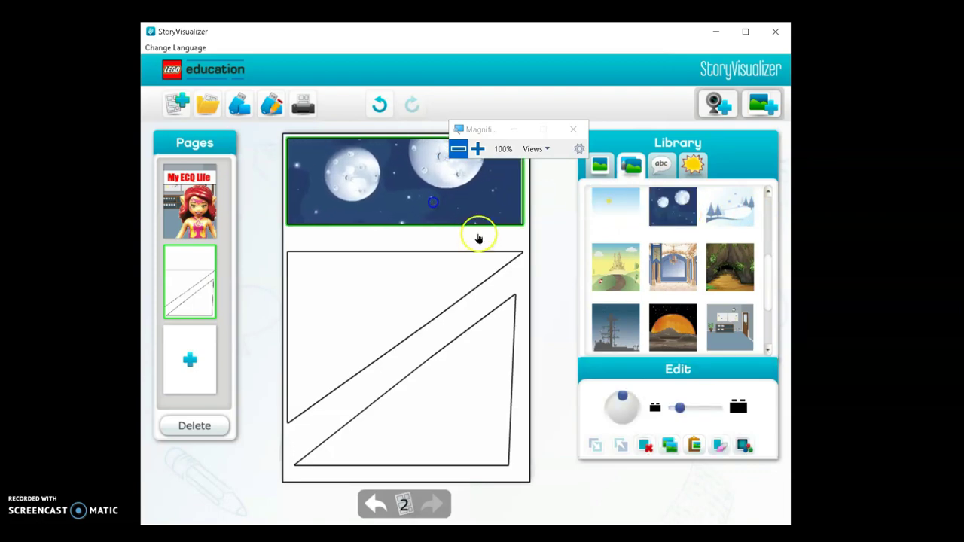
left_click_drag(682, 413, 685, 412)
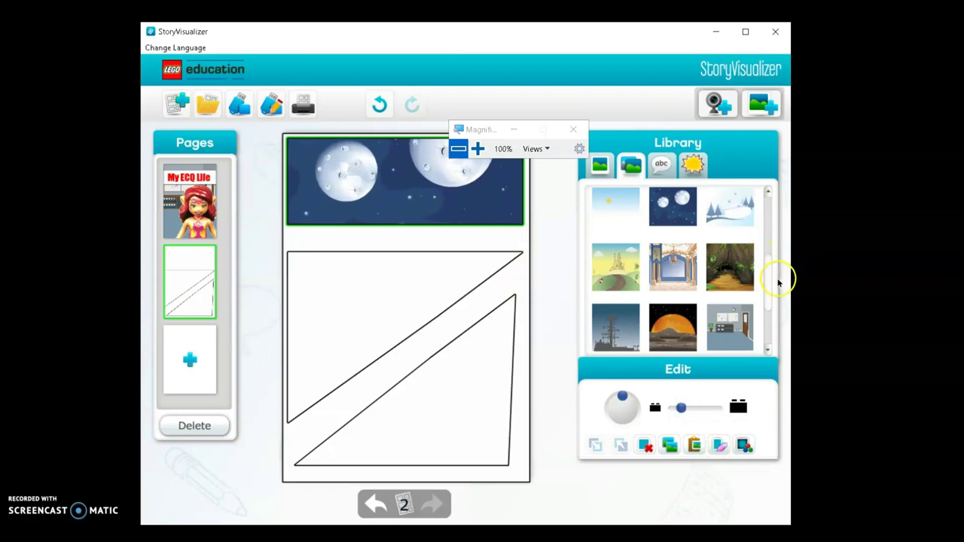
- Try the city park backdrop in the middle triangular panel and remove it again
left_click_drag(771, 285, 777, 320)
left_click_drag(680, 281, 354, 316)
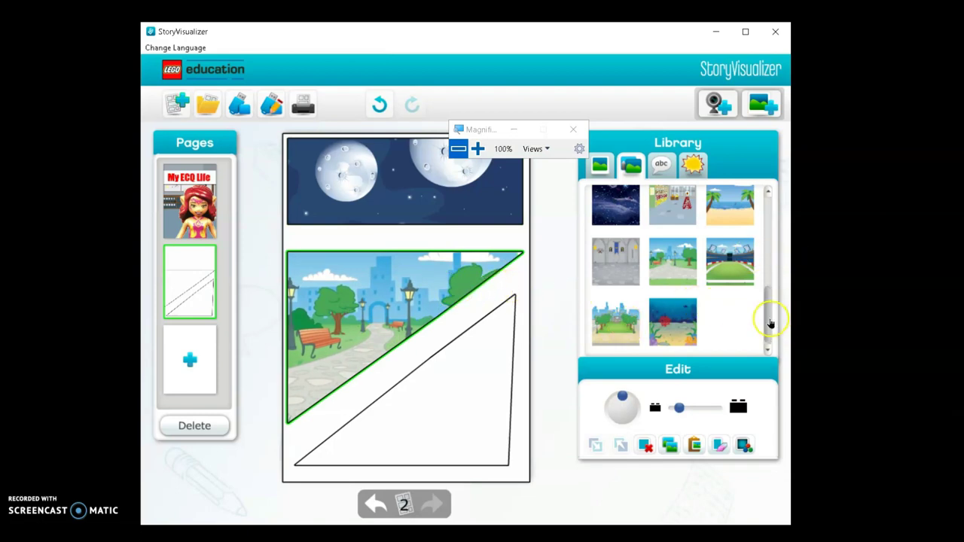
left_click_drag(768, 323, 768, 290)
left_click(366, 304)
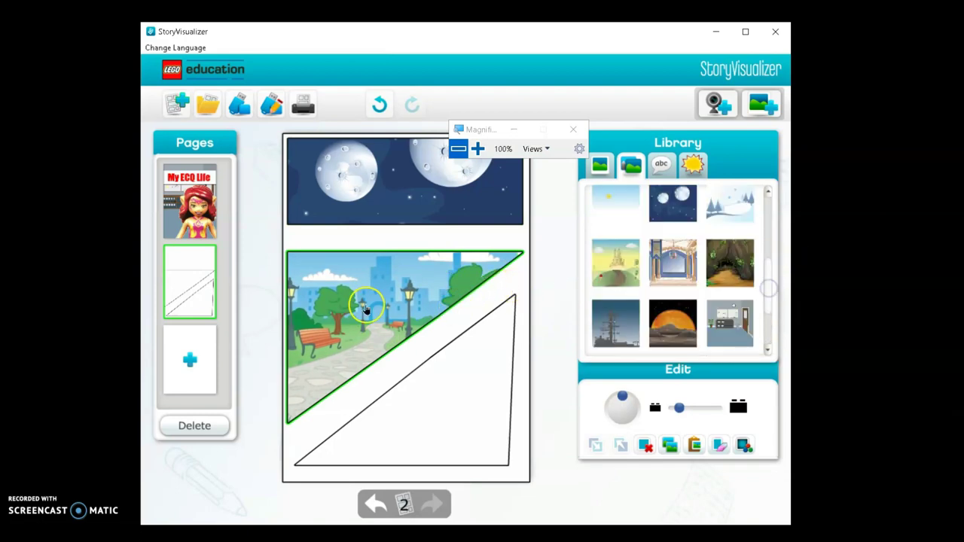
left_click(669, 446)
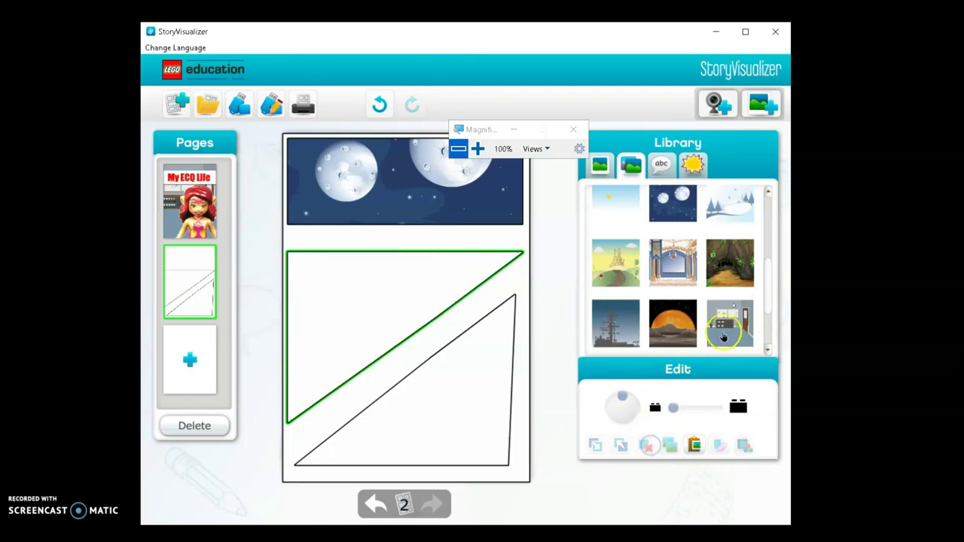
- Fill the middle triangular panel with the office backdrop and the lower triangular panel with the palm beach backdrop
left_click_drag(725, 334, 357, 305)
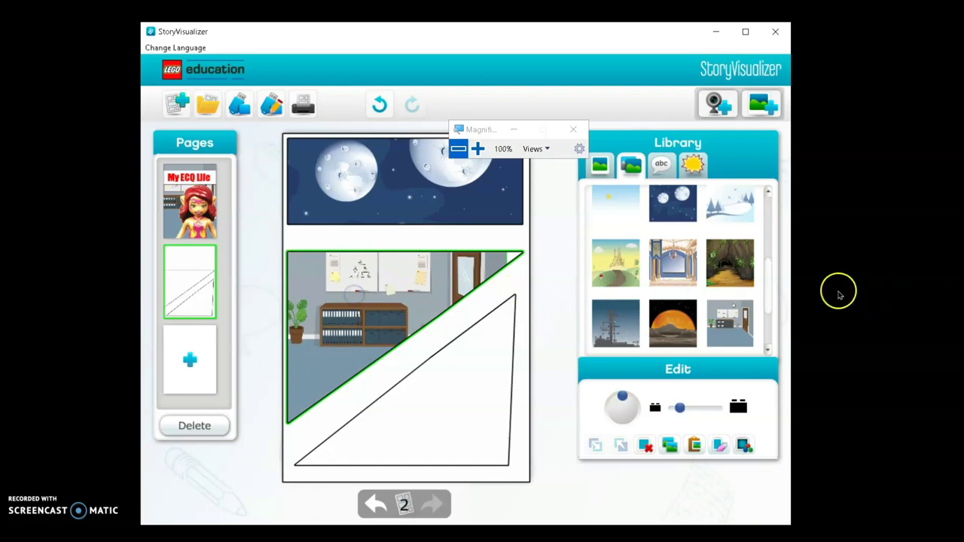
mouse_move(773, 301)
left_mouse_down()
mouse_move(781, 235)
mouse_move(768, 318)
mouse_move(786, 349)
mouse_move(781, 316)
left_mouse_up()
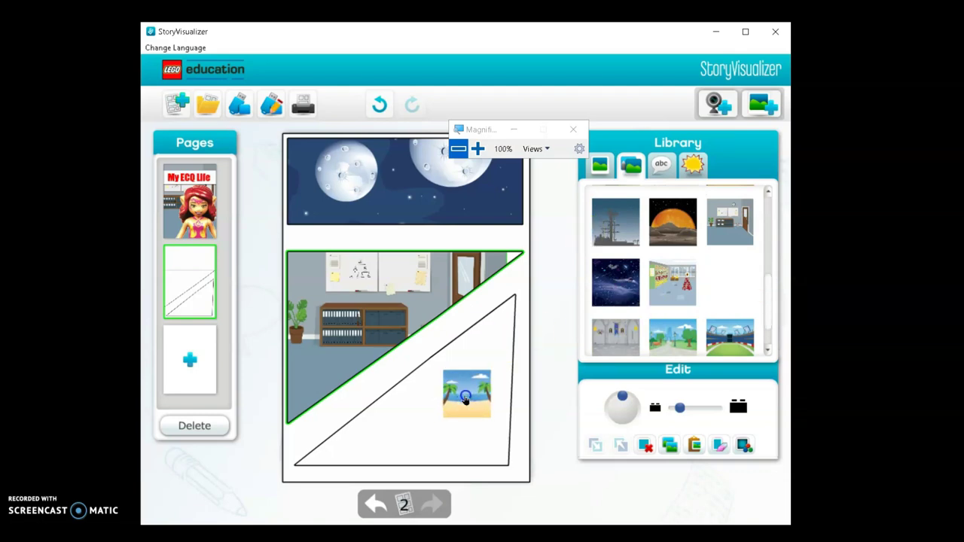
left_click(466, 396)
mouse_move(455, 387)
left_mouse_down()
mouse_move(450, 411)
mouse_move(453, 384)
mouse_move(452, 396)
left_mouse_up()
left_click_drag(486, 130, 487, 95)
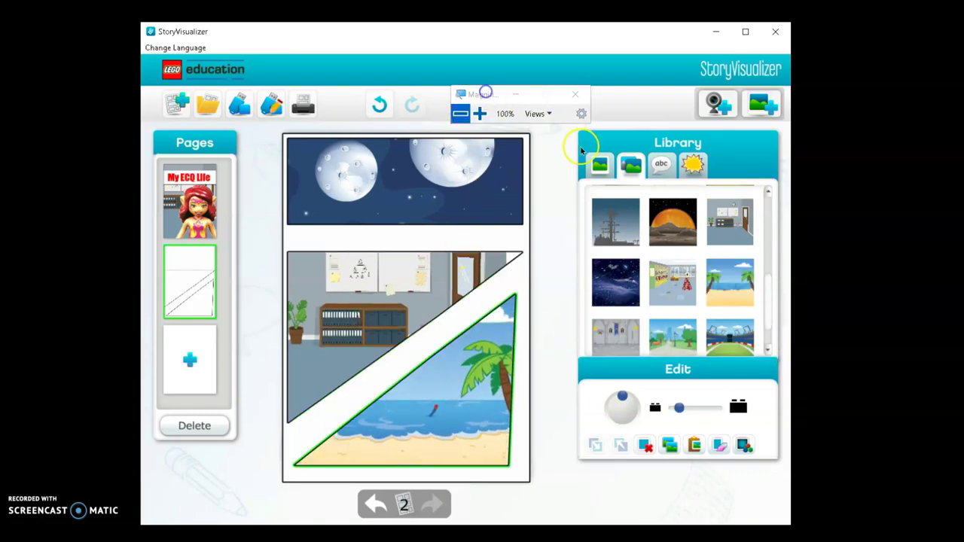
- Add a bordered rectangular text box over the moon panel and open its placeholder text for editing
left_click(661, 164)
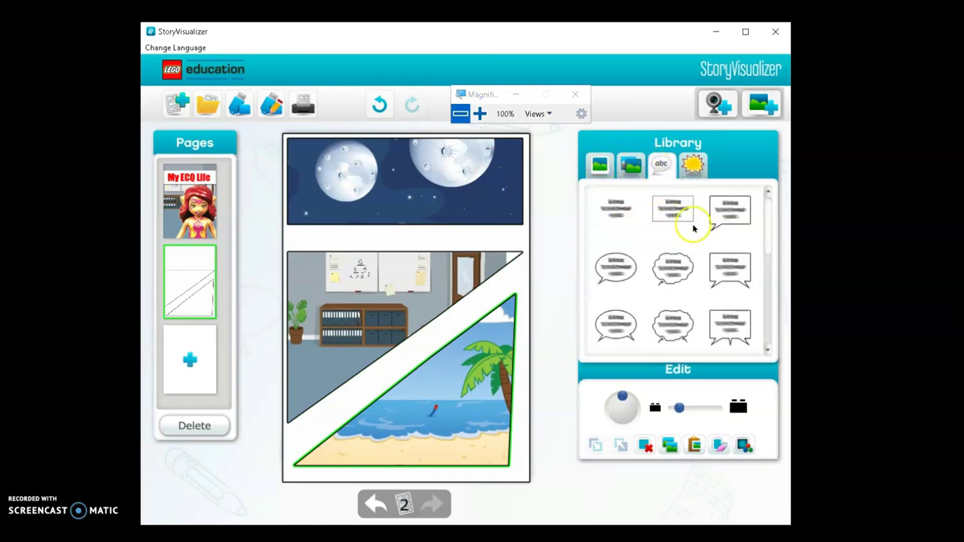
left_click_drag(694, 228, 479, 213)
double_click(448, 197)
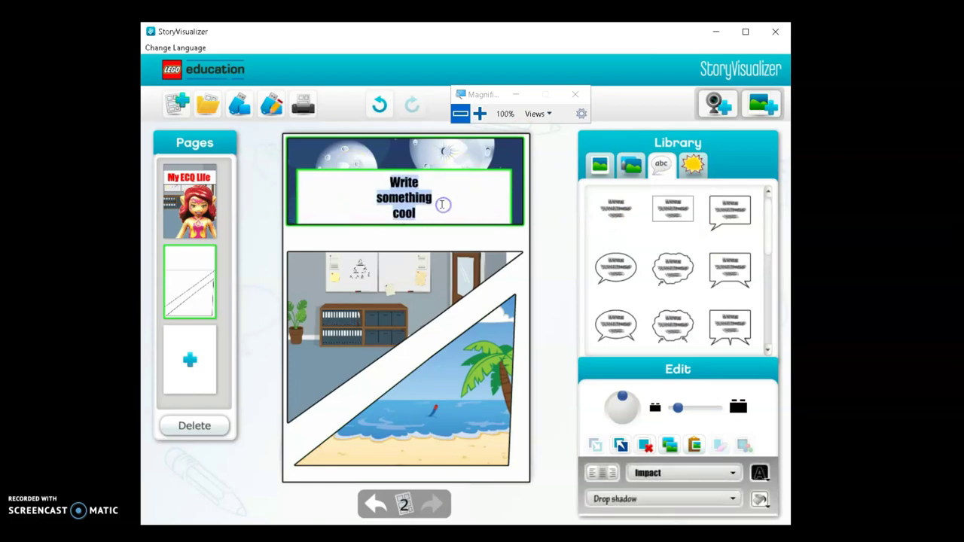
- Enter the caption "Kung walang ECQ ngayon, nasaan ka?" in the moon panel's text box and reposition the box within the panel
type("Kn")
key("BackSpace")
type("ung hi")
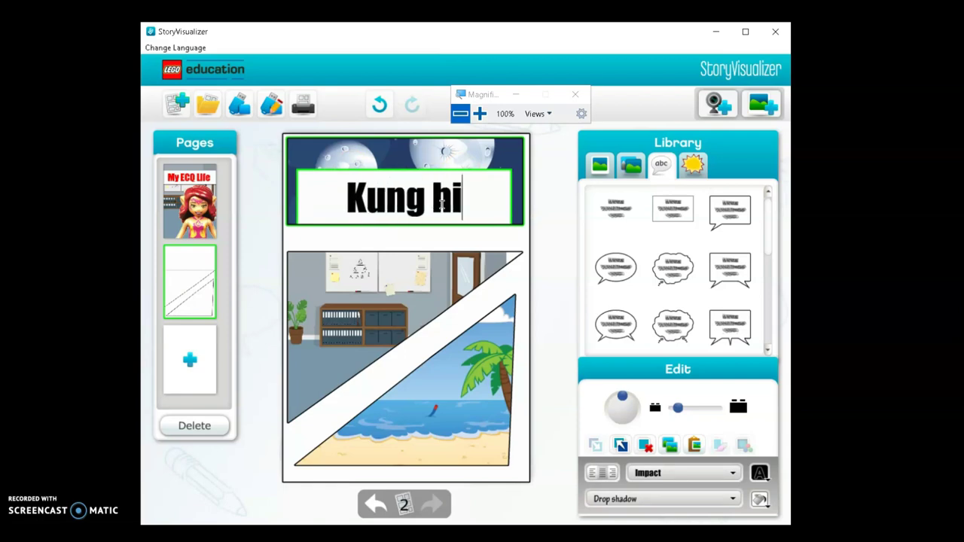
type("ndi E")
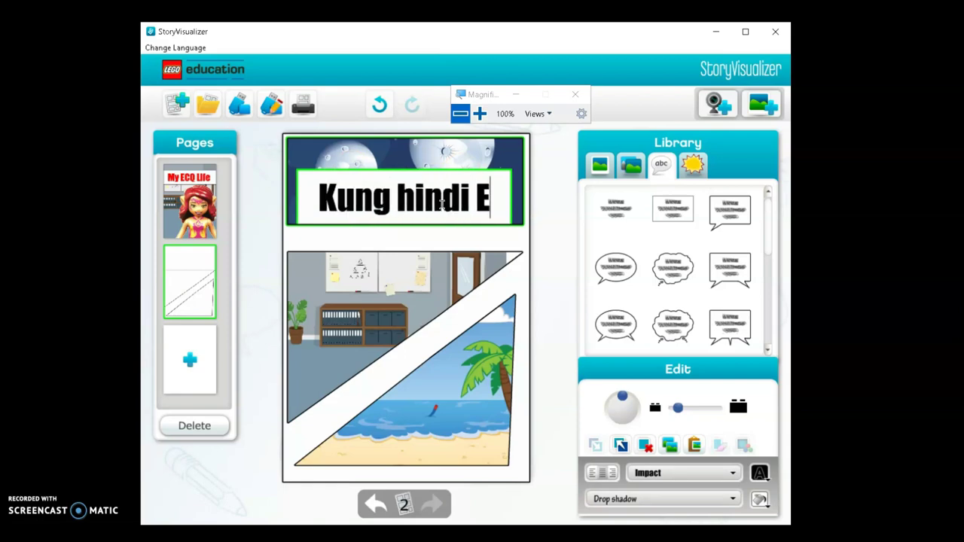
type("C")
key("BackSpace")
key("BackSpace")
key("BackSpace")
key("BackSpace")
key("BackSpace")
key("BackSpace")
key("BackSpace")
key("BackSpace")
key("BackSpace")
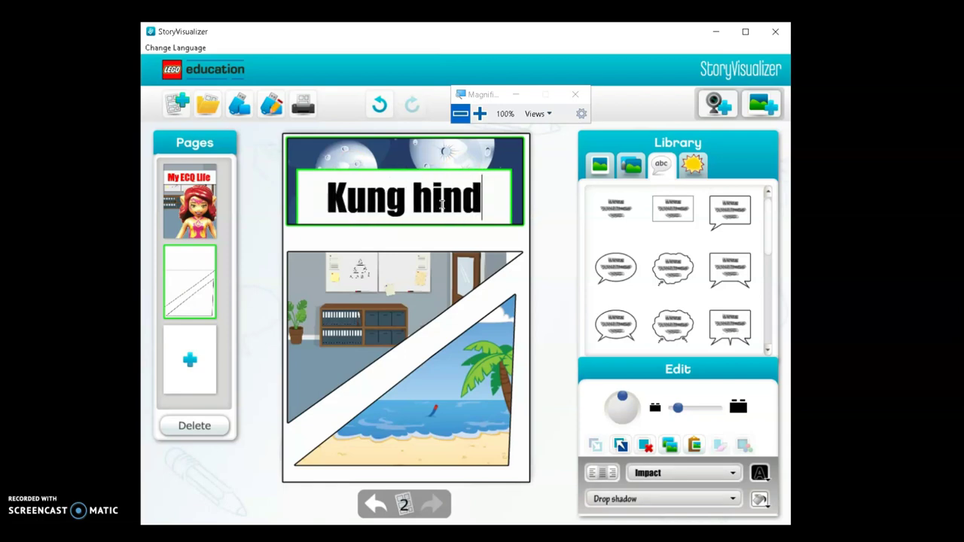
type("waang")
key("BackSpace")
key("BackSpace")
key("BackSpace")
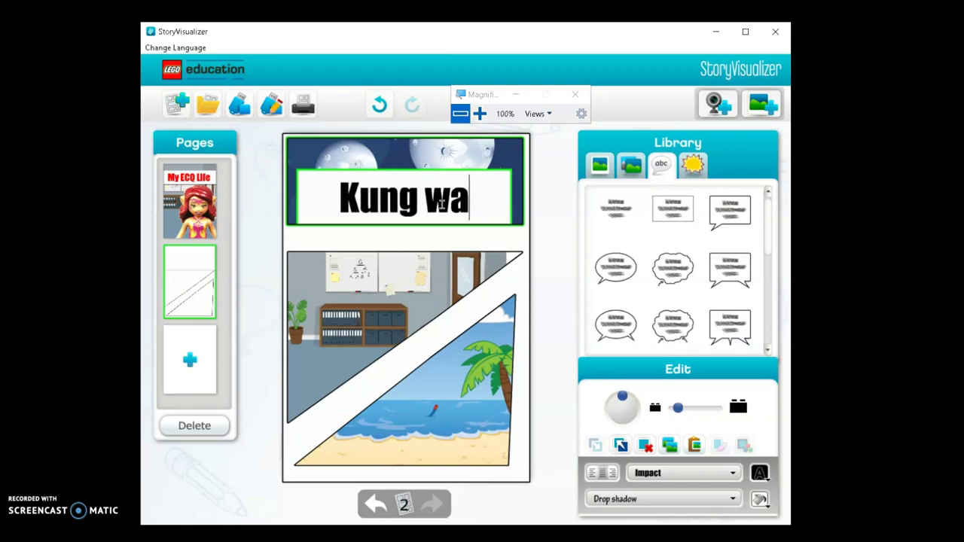
type("lang EC")
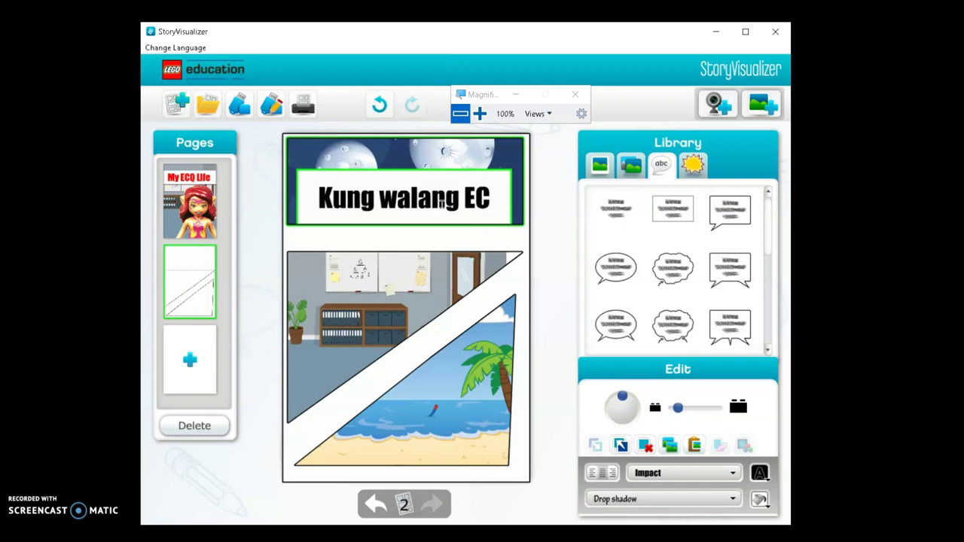
type("Q ngayon,")
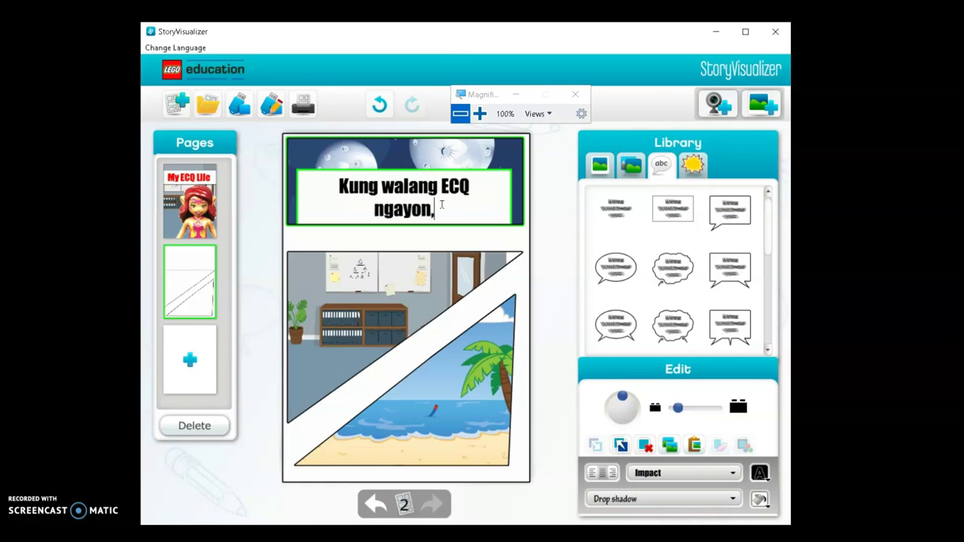
type(" nasaan a")
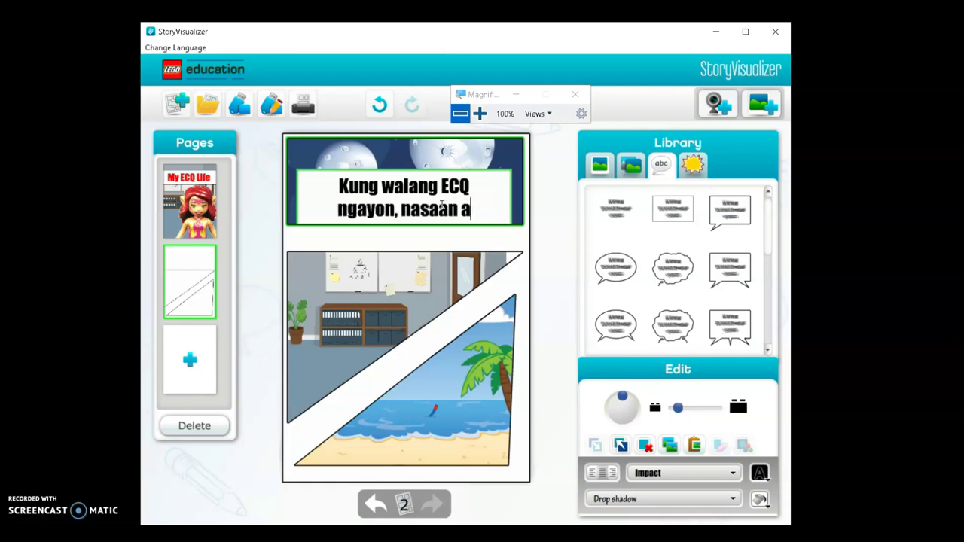
key("BackSpace")
type("ka?")
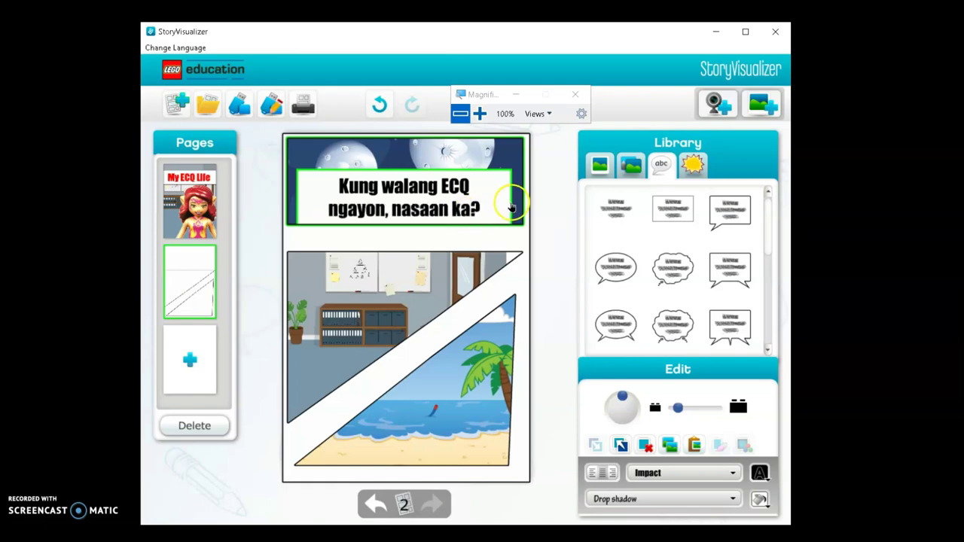
mouse_move(495, 180)
left_mouse_down()
mouse_move(497, 170)
mouse_move(512, 190)
mouse_move(502, 194)
left_mouse_up()
left_click(540, 202)
- Place the elf picture in the office panel, shrink it, and position it in front of the bookshelf beside the plant
left_click(632, 165)
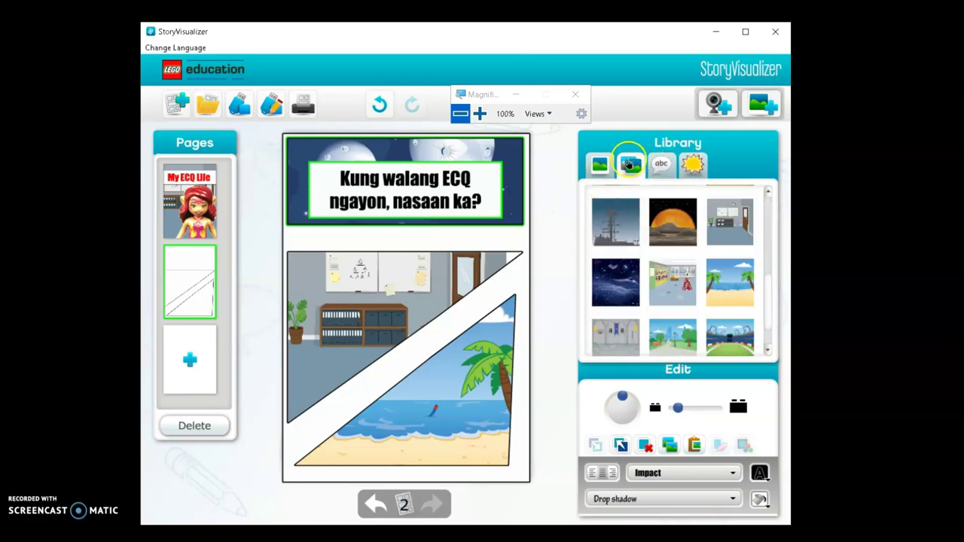
left_click(599, 165)
left_click_drag(607, 216, 326, 354)
left_click_drag(339, 305, 348, 371)
left_click_drag(694, 411, 681, 410)
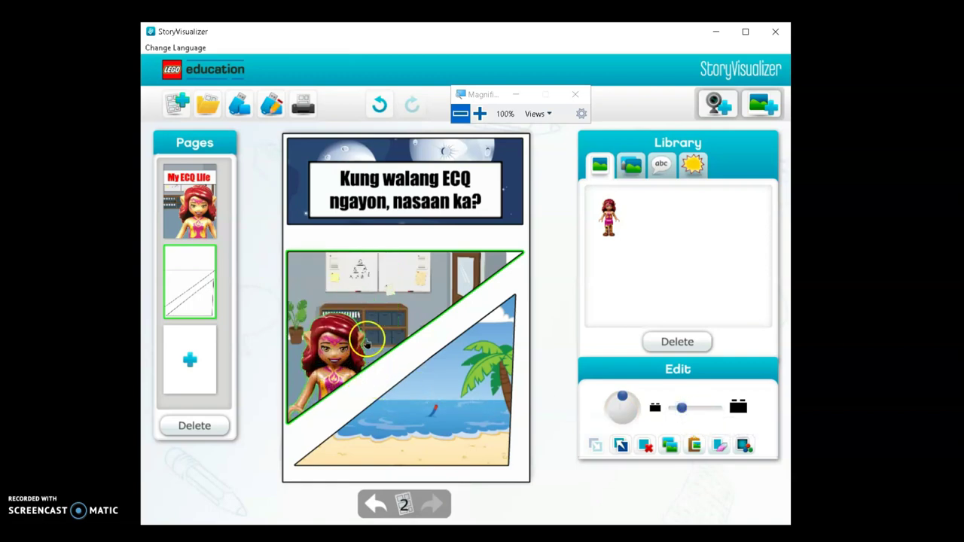
left_click_drag(338, 360, 336, 340)
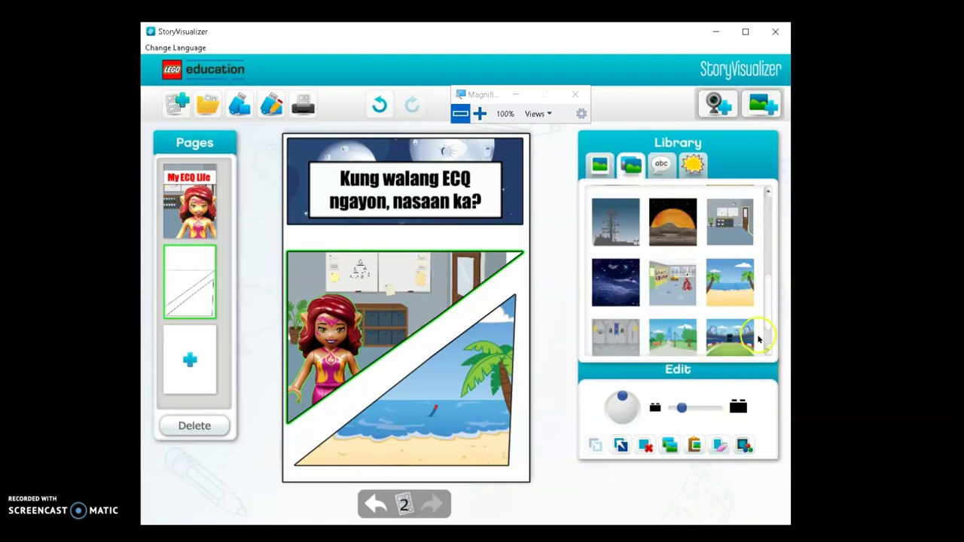
- Try the park backdrop with the large tree in the middle triangular panel and replace it with the clock-tower city skyline
left_click_drag(769, 310, 771, 249)
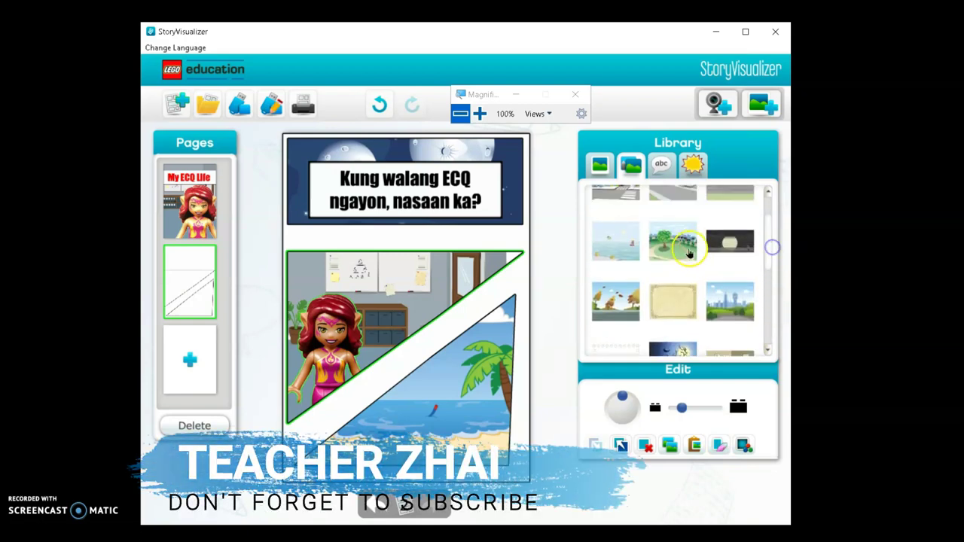
left_click_drag(678, 242, 375, 297)
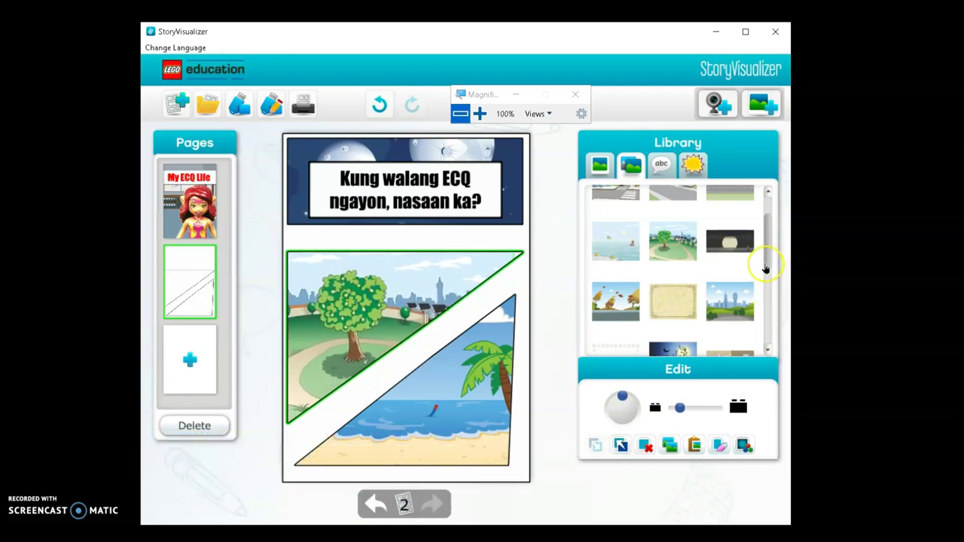
scroll(767, 265, "down", 1)
left_click_drag(733, 261, 384, 292)
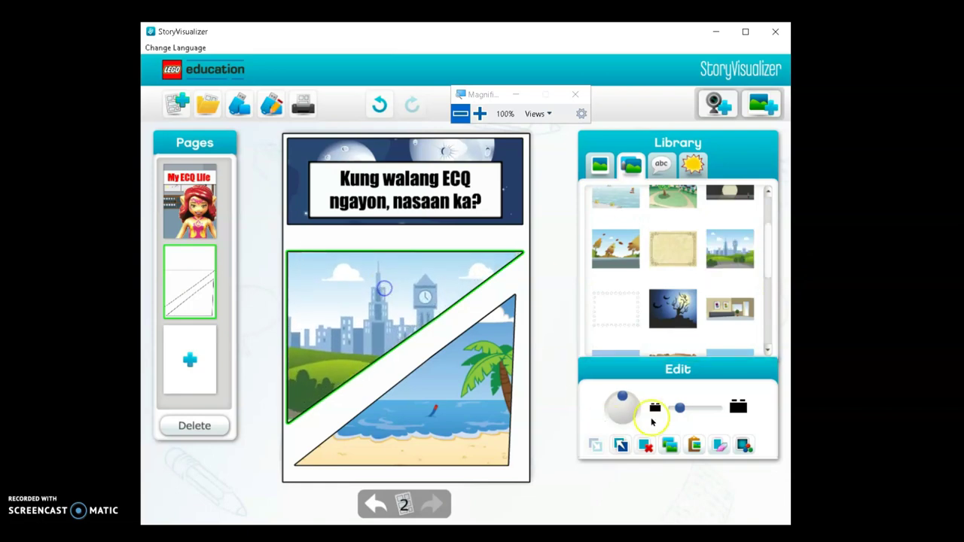
left_click(665, 407)
left_click(622, 448)
- Add the elf picture to the city skyline panel, shrink it, and position it near the panel's left edge
left_click(599, 165)
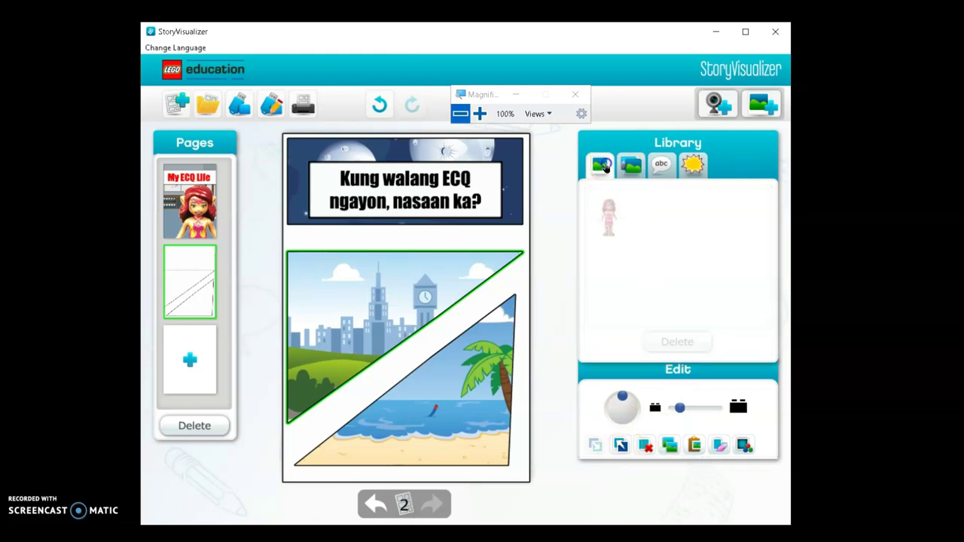
left_click_drag(608, 210, 360, 351)
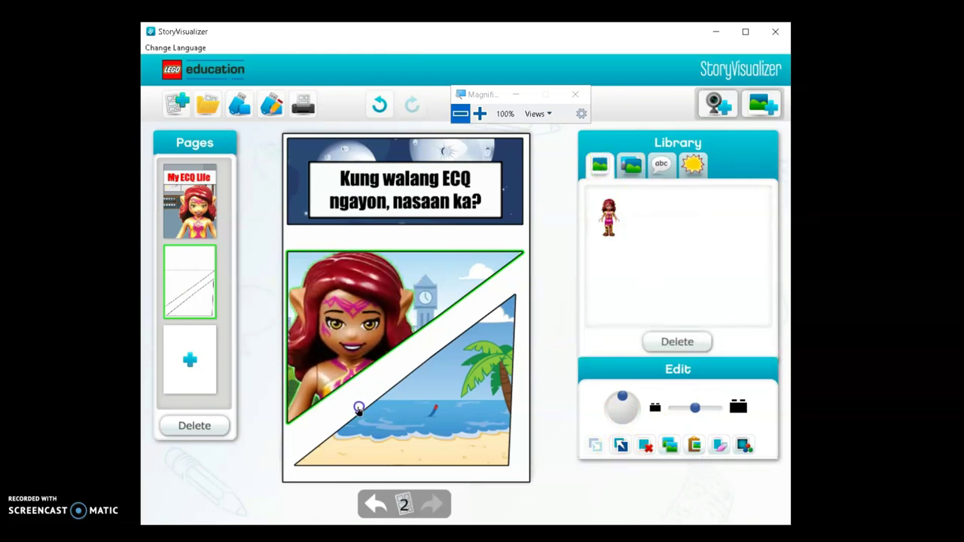
left_click_drag(695, 408, 678, 408)
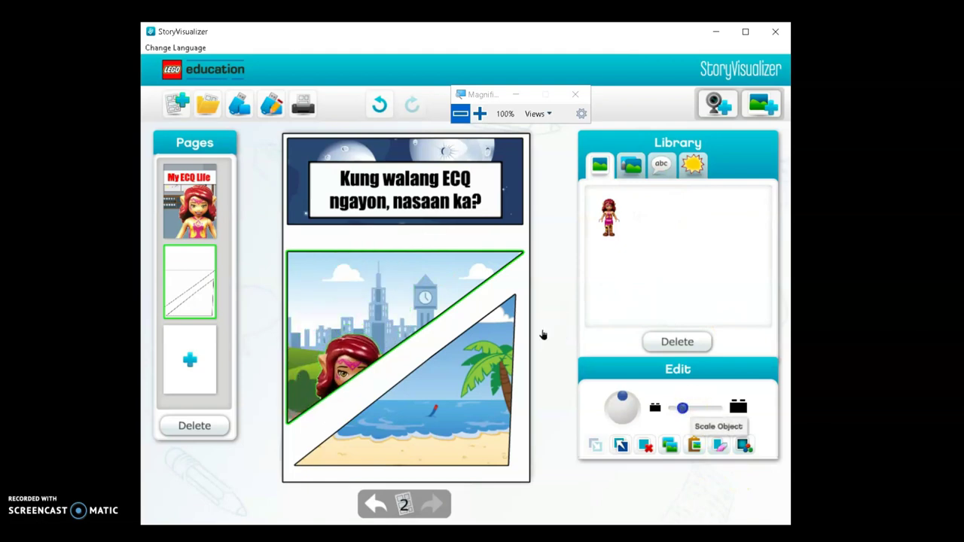
left_click_drag(345, 369, 321, 317)
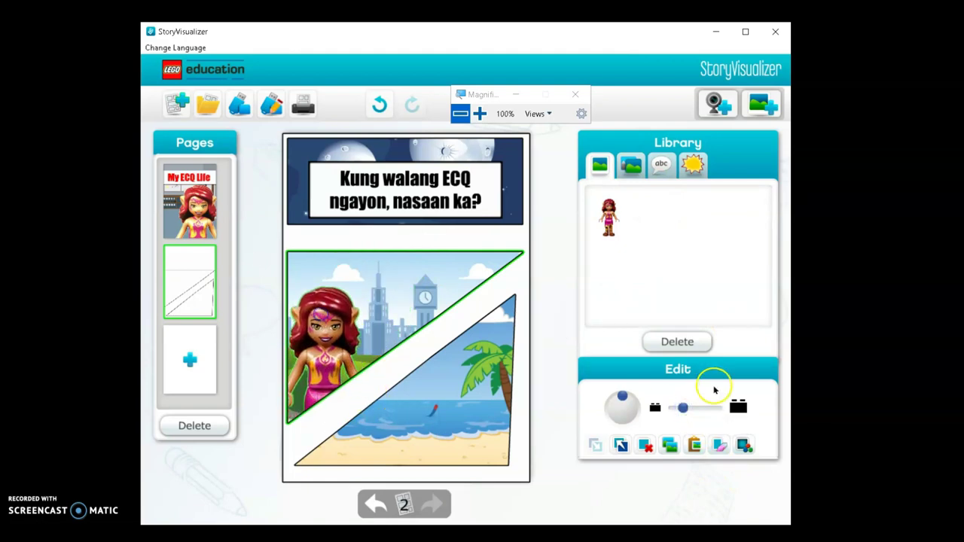
- Add a thought bubble reading "Nasa work ako ngayon kung walang ECQ" to the city panel and move it to the panel's upper edge
left_click(662, 165)
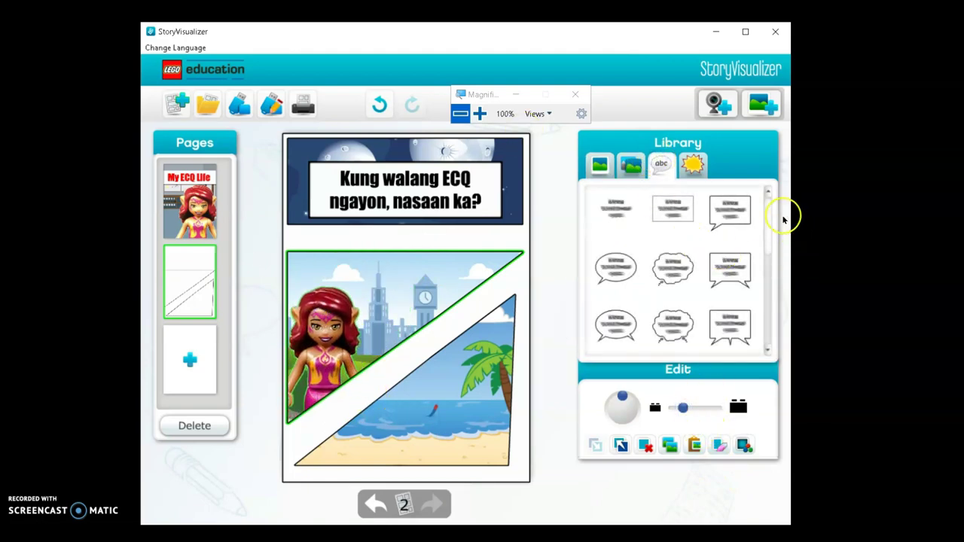
left_click_drag(676, 271, 386, 298)
type("Siguro nasa")
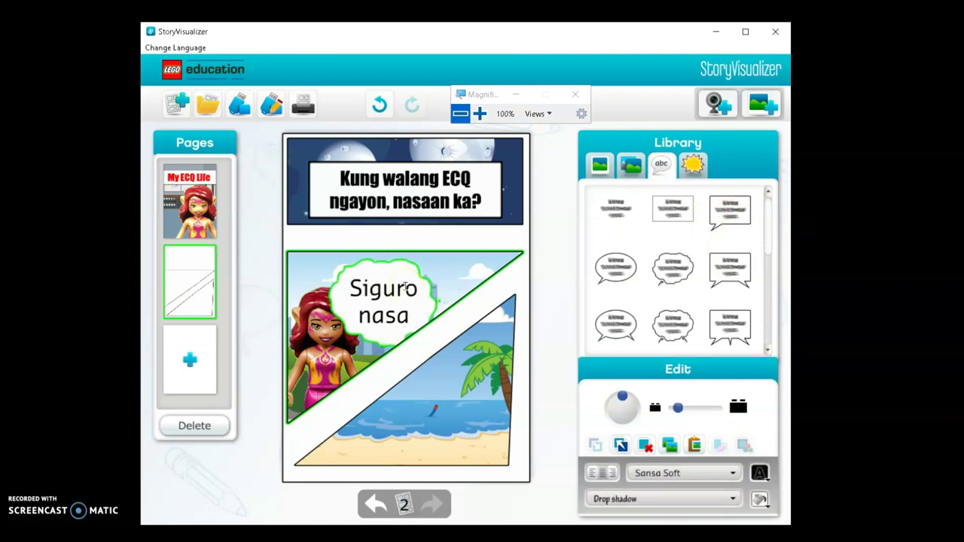
key("ctrl+a")
type("Nasa work ak")
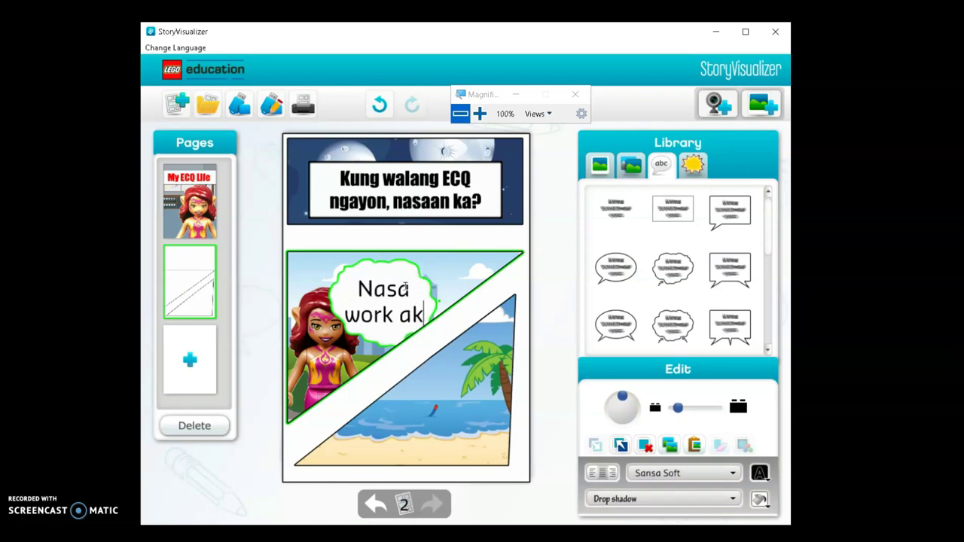
type("o ngayon kung walang ECQ")
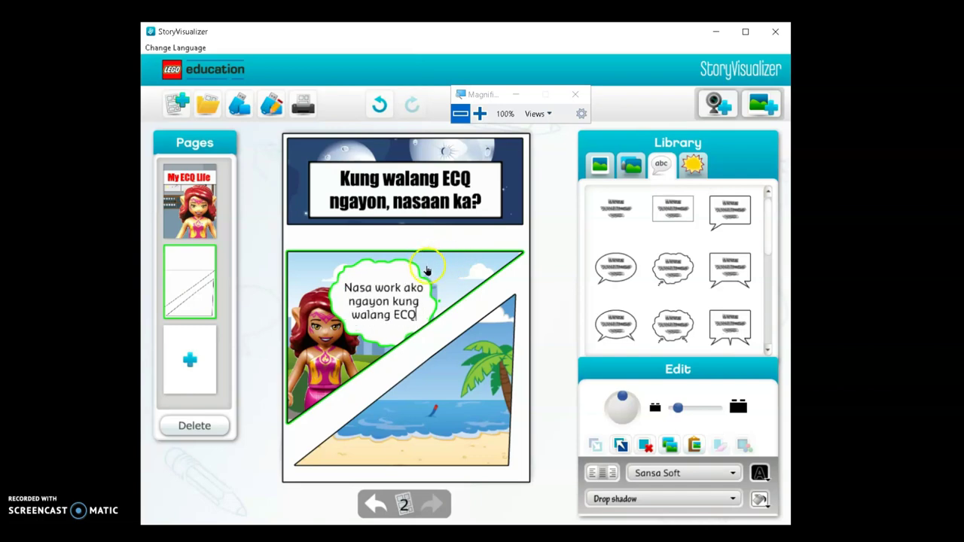
left_click_drag(419, 276, 417, 249)
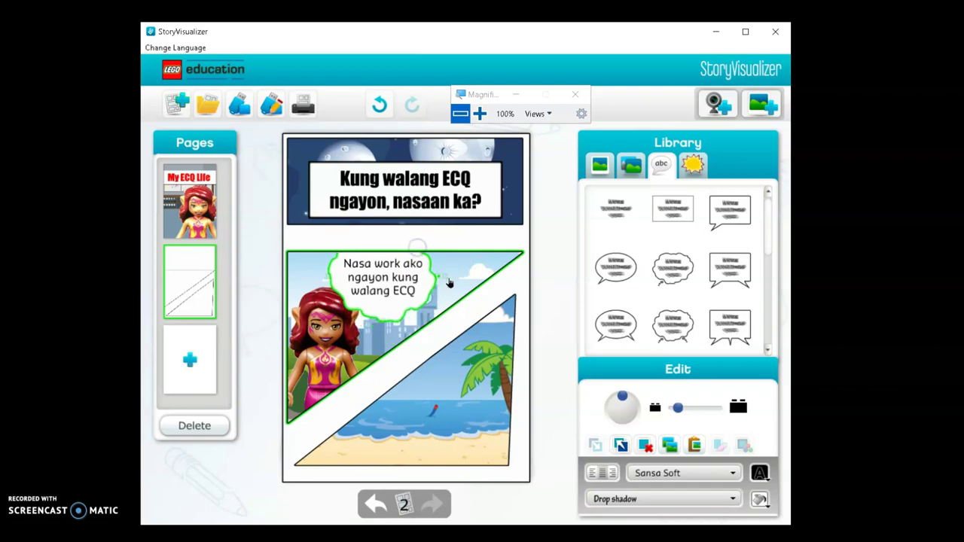
- Shrink the city panel's thought bubble slightly and aim its trail of dots at the elf's head
key("super+plus")
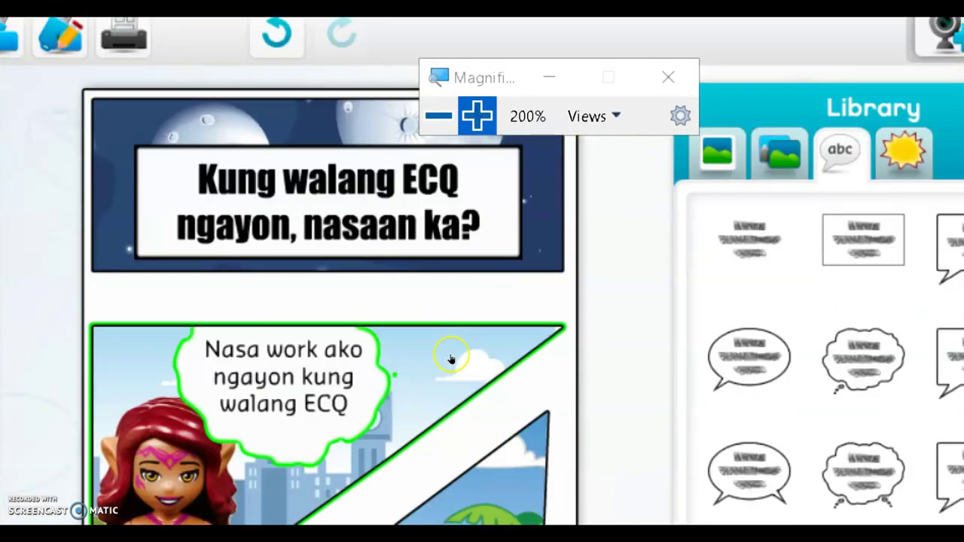
left_click(477, 132)
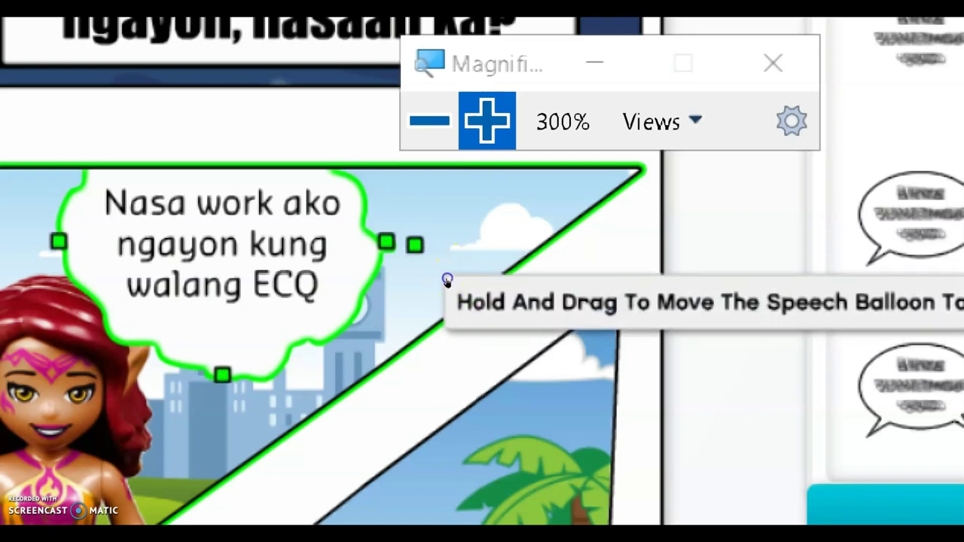
left_click_drag(450, 281, 363, 358)
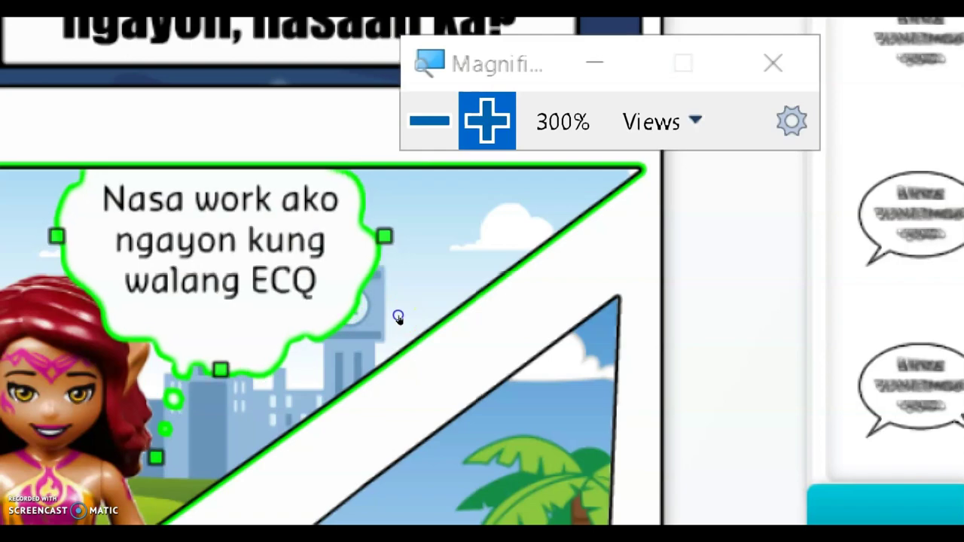
key("super+minus")
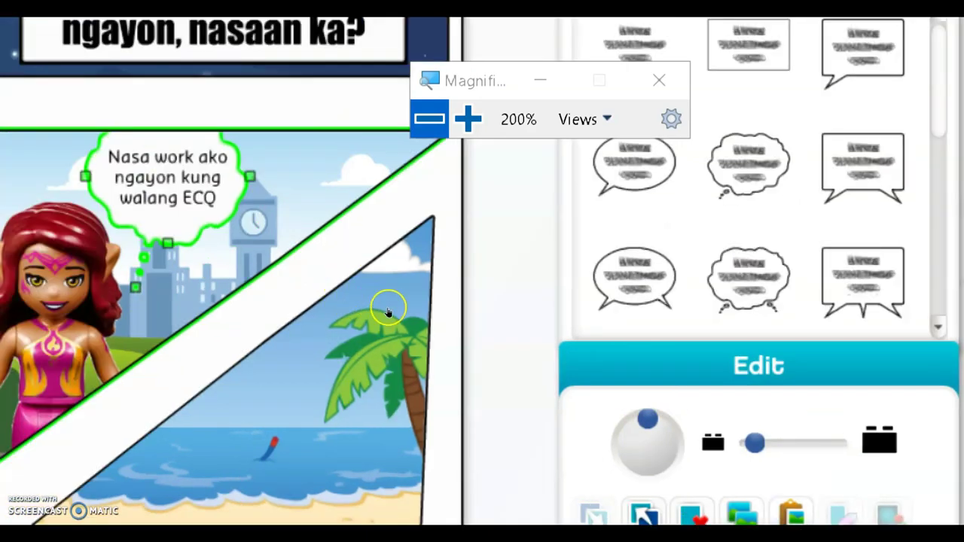
left_click_drag(389, 308, 359, 330)
left_click(366, 318)
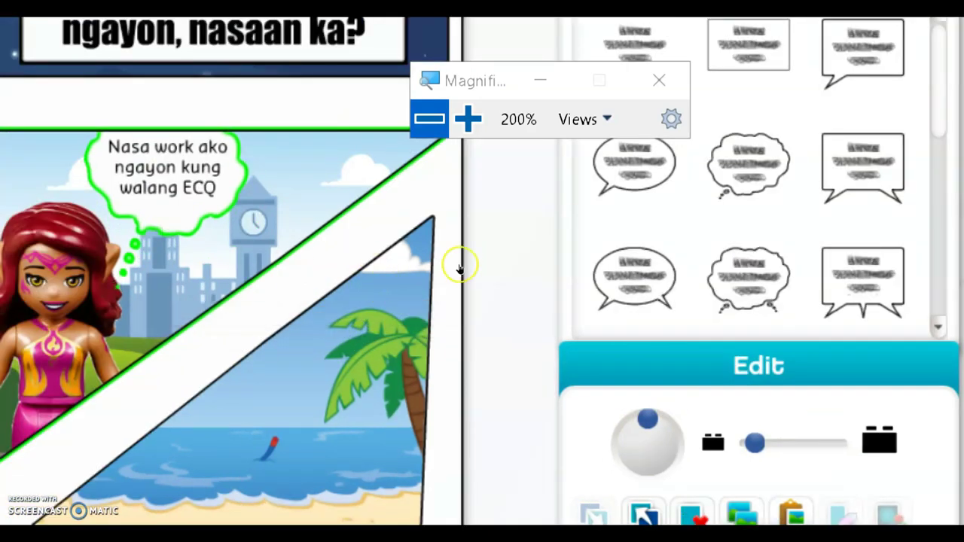
left_click(429, 119)
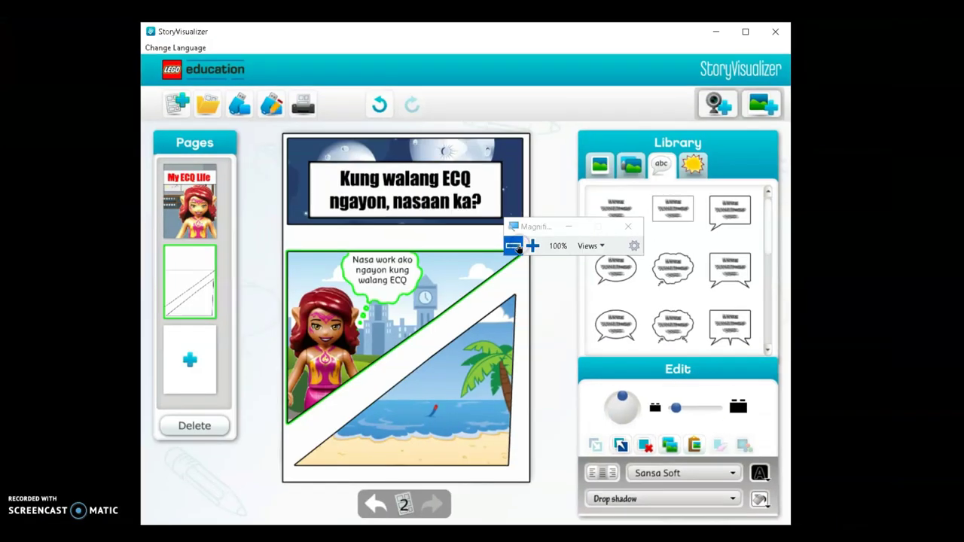
- Add the elf picture to the beach panel and shrink it near the panel's lower right corner
left_click(600, 165)
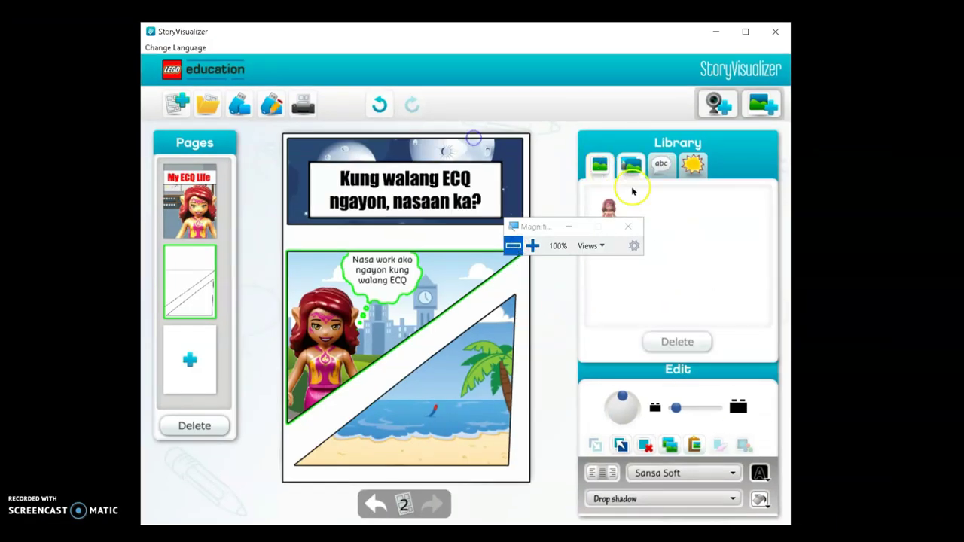
left_click_drag(612, 208, 469, 440)
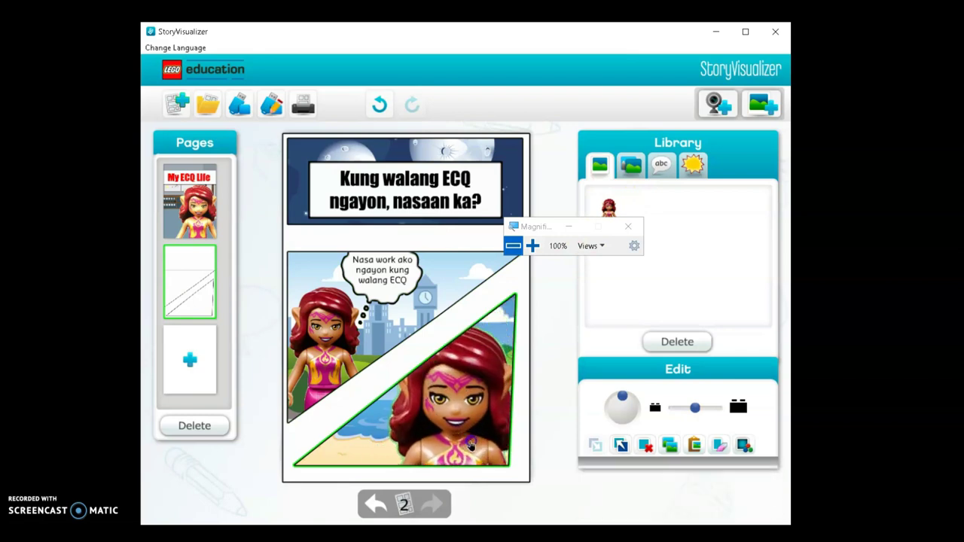
left_click_drag(691, 413, 681, 412)
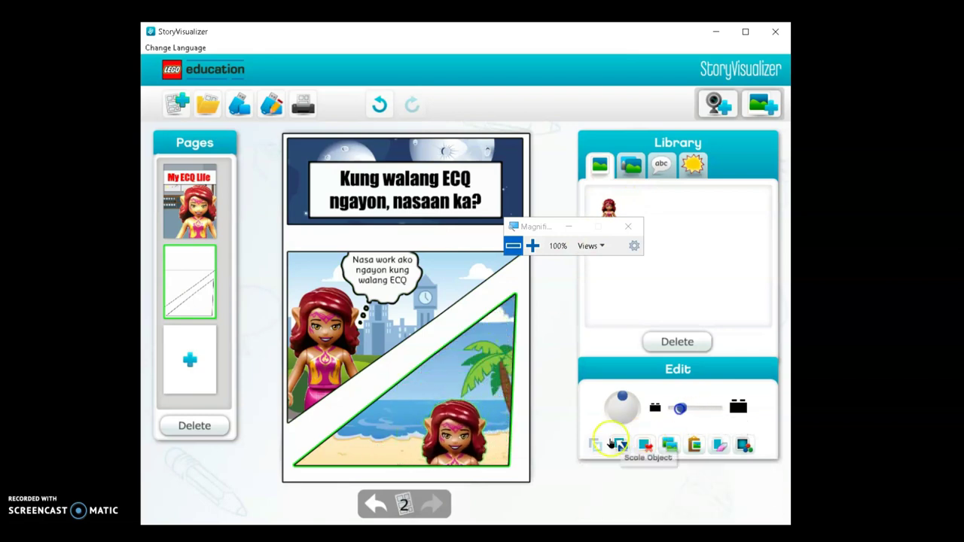
- Add a rectangular speech balloon to the beach panel with the text "Siguro nasa beach din ako ngayon."
left_click(662, 164)
left_click_drag(748, 219, 410, 388)
left_click_drag(363, 431, 476, 455)
left_click(375, 421)
- Raise the beach elf slightly, place the speech balloon beside it with a short tail pointing to it, and shrink the balloon
mouse_move(389, 419)
left_mouse_down()
mouse_move(381, 444)
mouse_move(394, 410)
mouse_move(386, 403)
left_mouse_up()
left_click_drag(464, 446, 488, 380)
left_click_drag(423, 405, 421, 454)
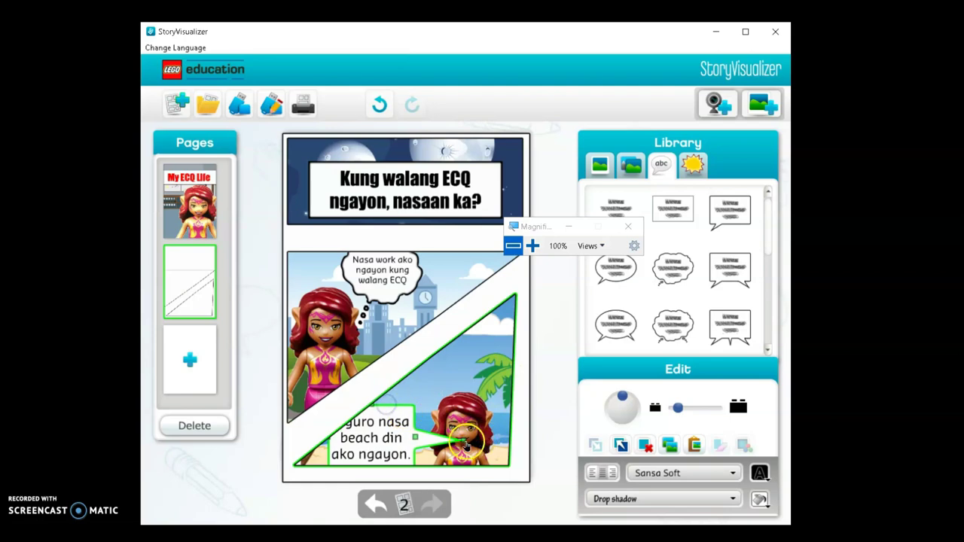
left_click_drag(466, 446, 430, 420)
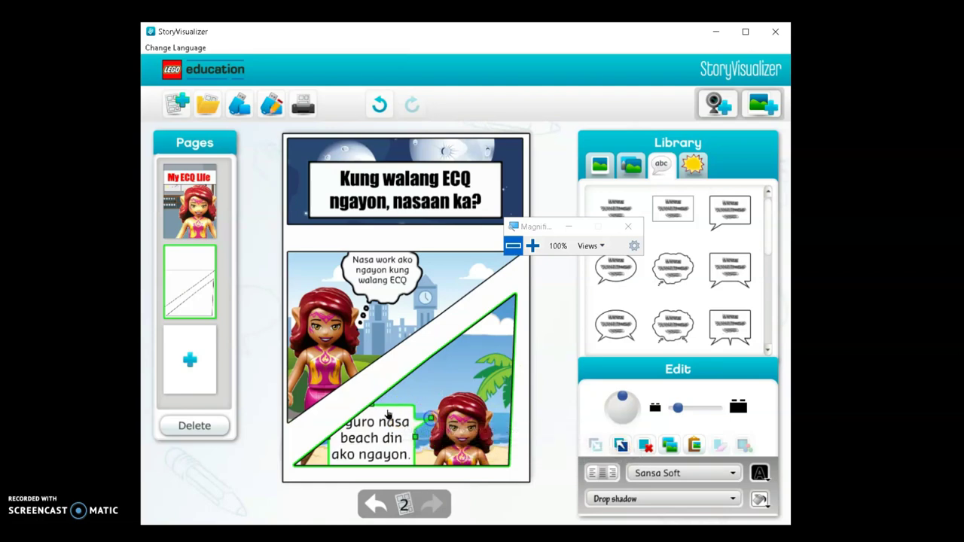
left_click_drag(678, 416, 675, 417)
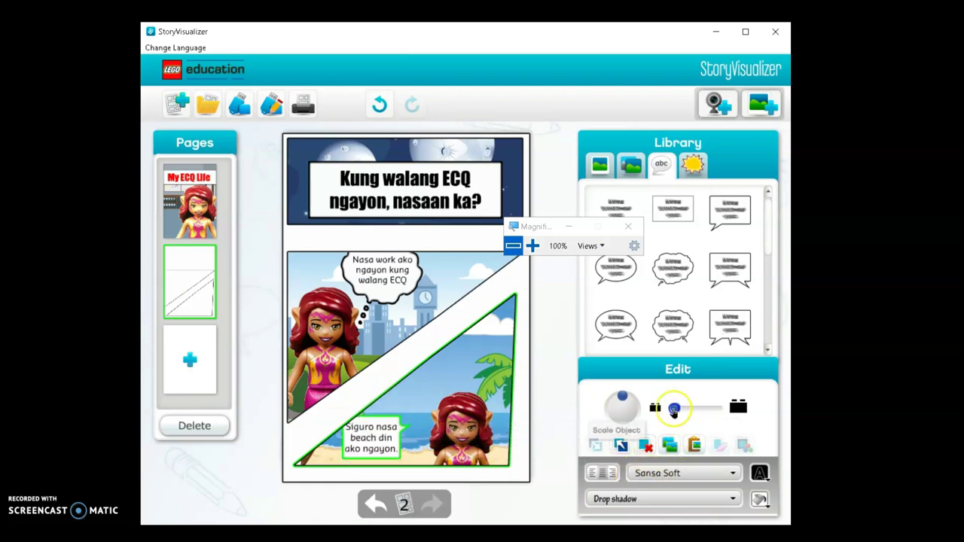
- Extend the beach speech balloon's tail toward the elf, and check the cover before returning to page 2
left_click(413, 428)
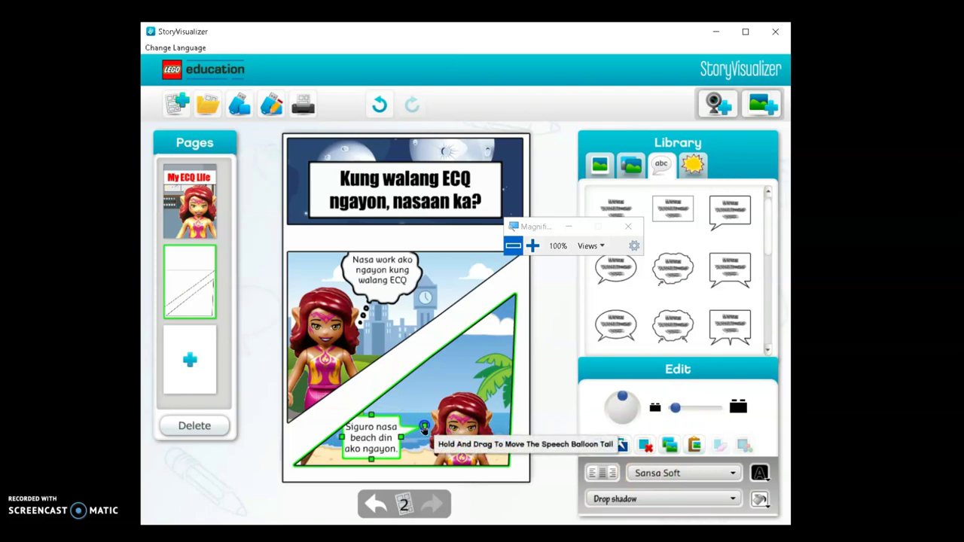
left_click(510, 394)
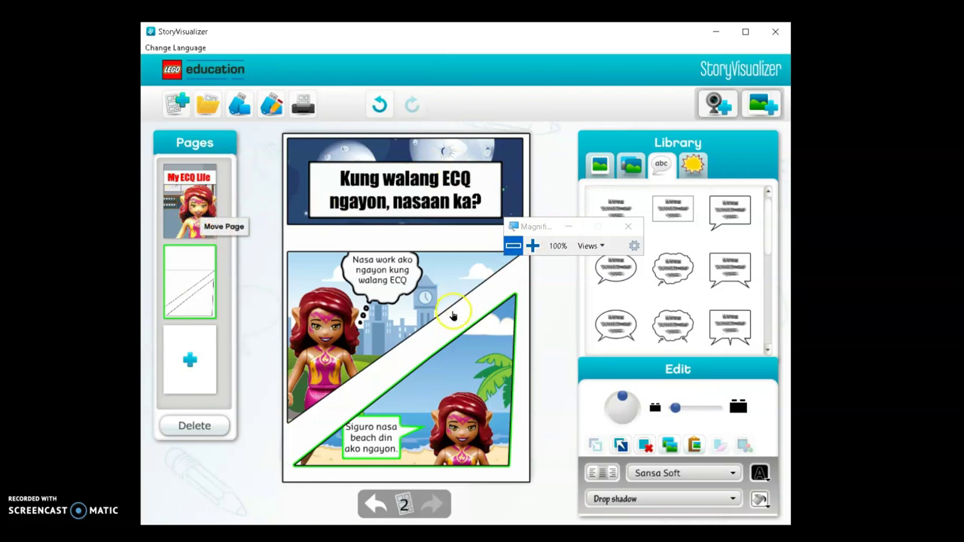
left_click(199, 275)
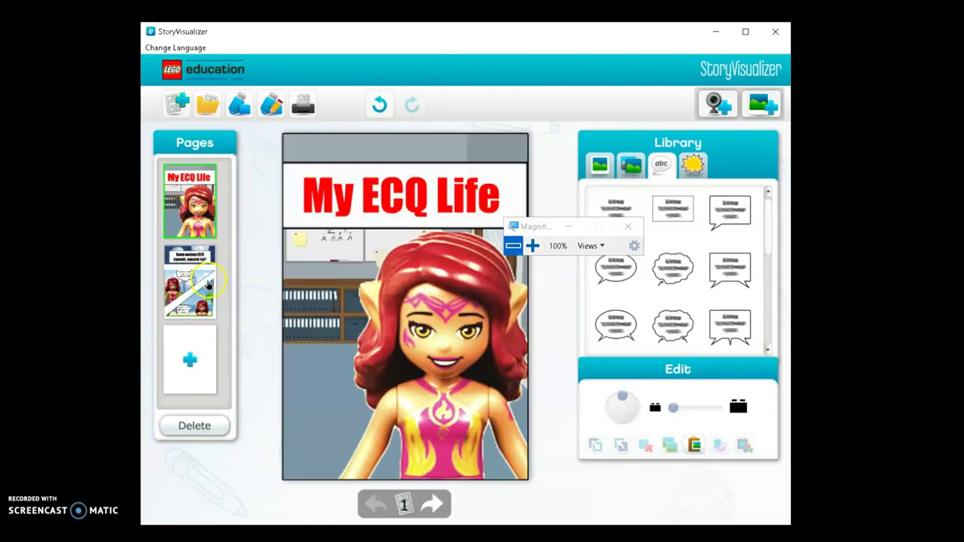
left_click(209, 280)
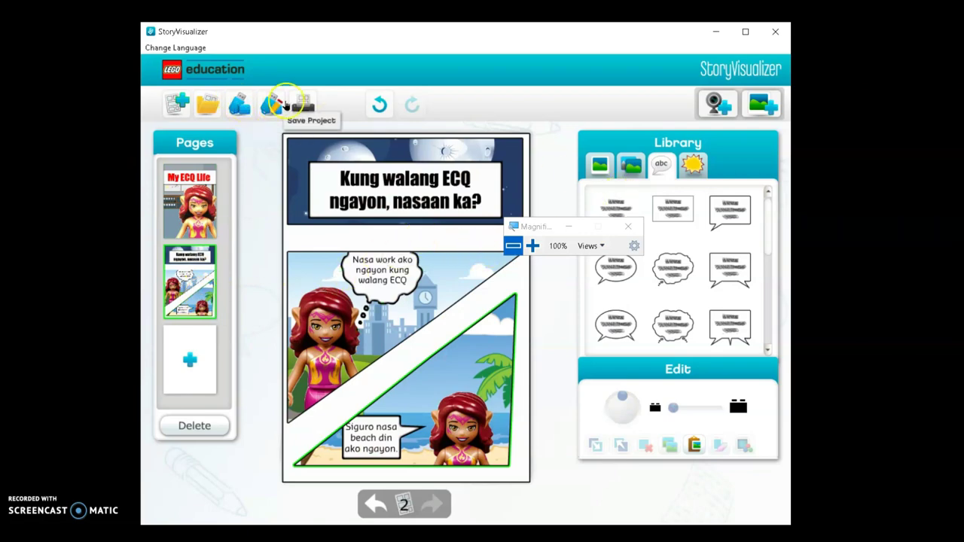
- Save the comic as a project file named "myecq" in the Documents folder
left_click(270, 107)
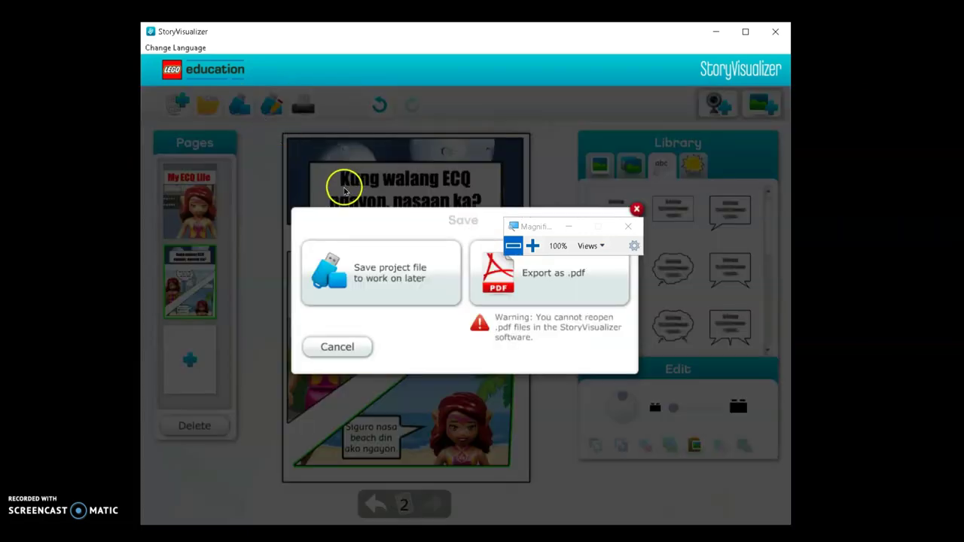
left_click_drag(544, 226, 581, 170)
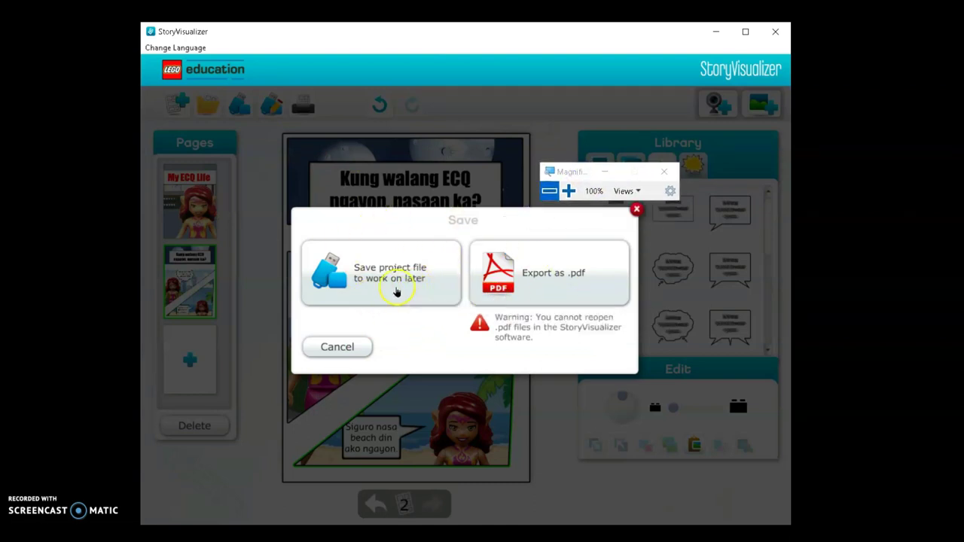
left_click(393, 290)
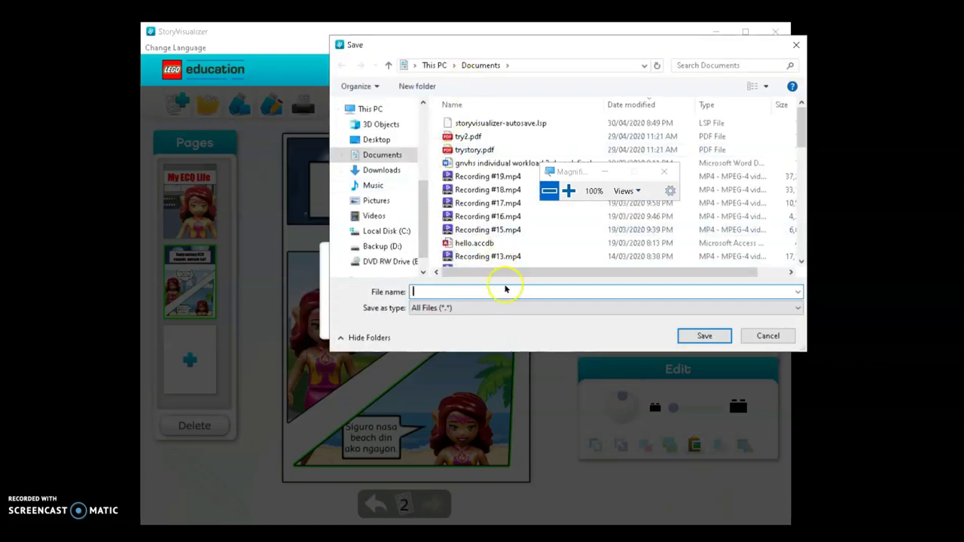
type("myeco")
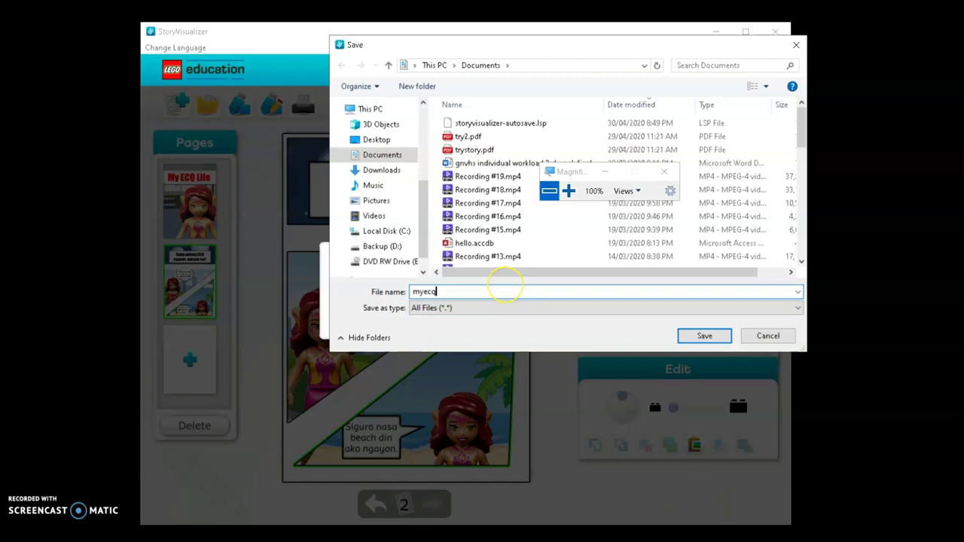
key("Return")
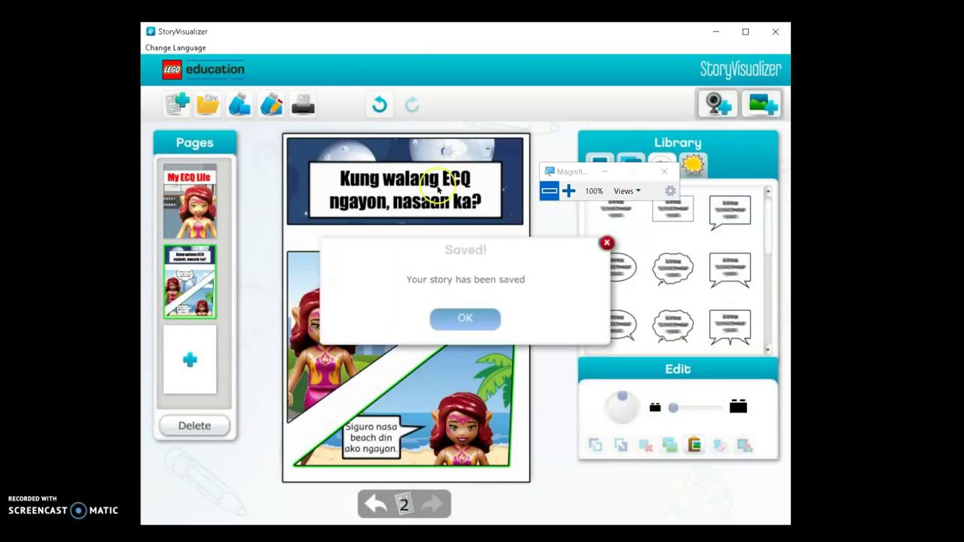
left_click(464, 319)
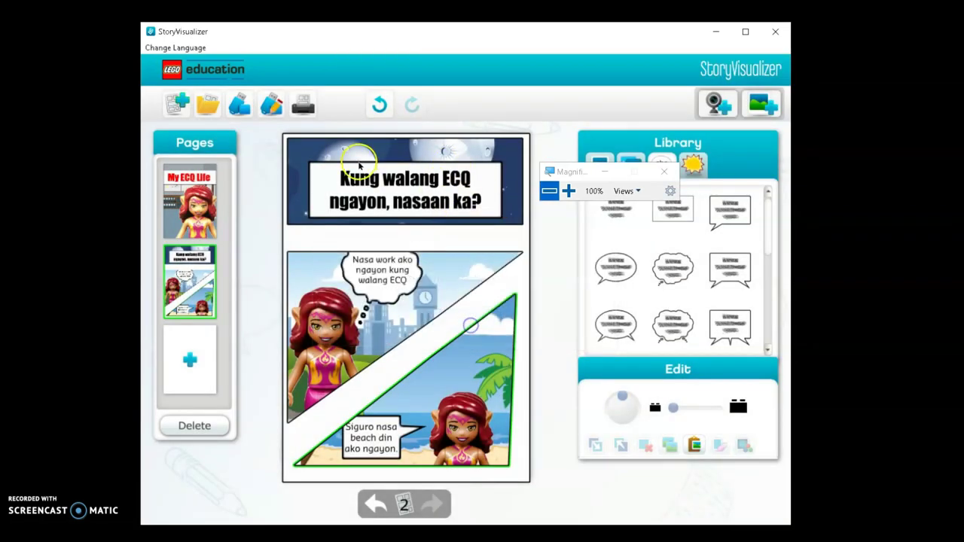
- Export the comic as a PDF named "myecqlife" in the Documents folder
left_click(272, 106)
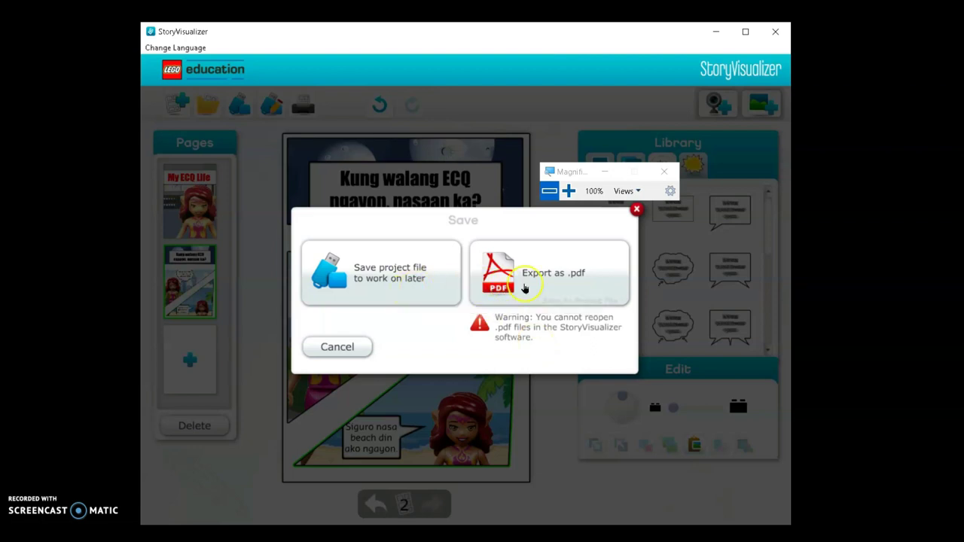
left_click(546, 279)
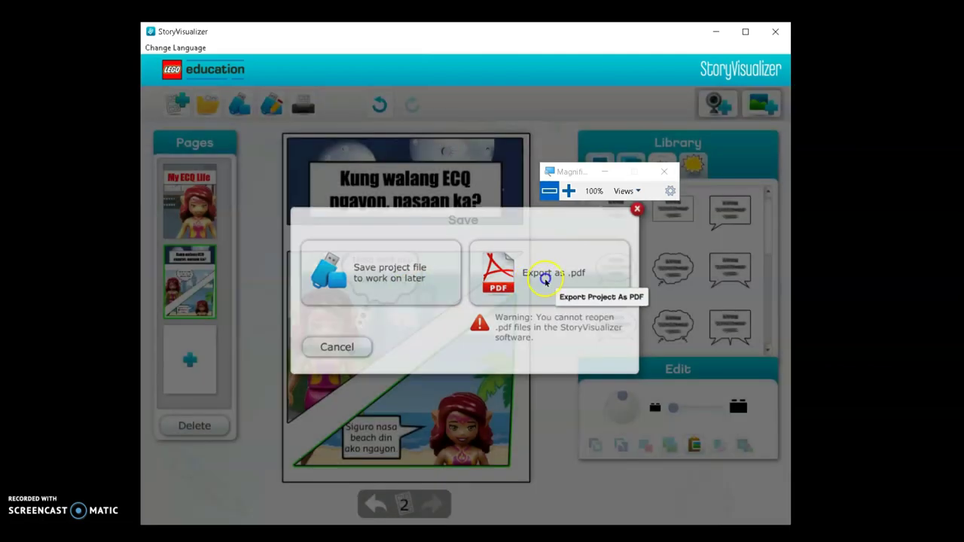
type("myevo")
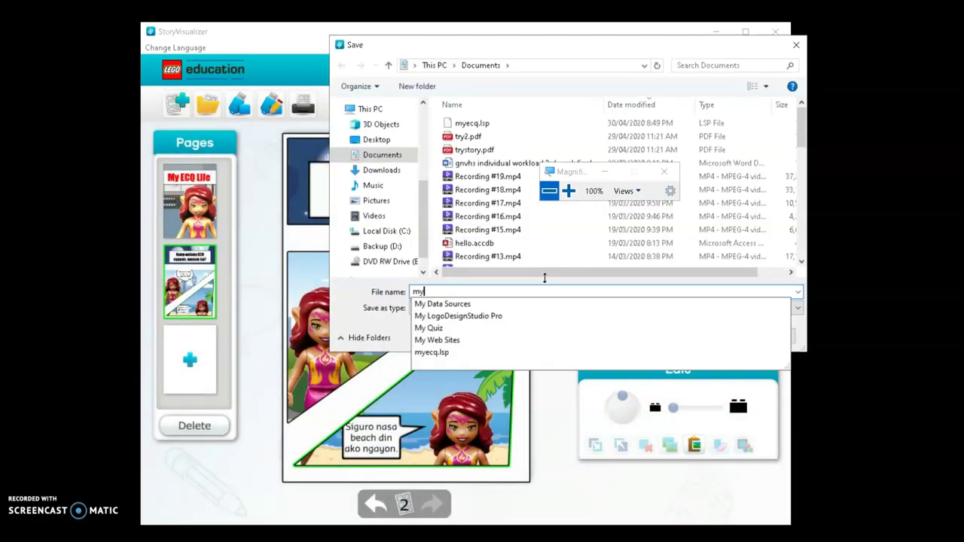
key("BackSpace")
key("BackSpace")
type("c")
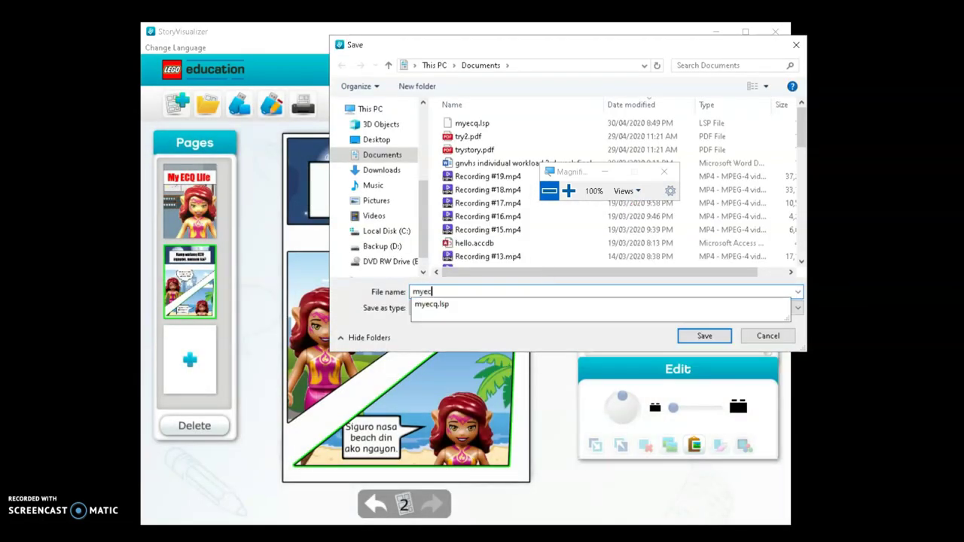
type("olife")
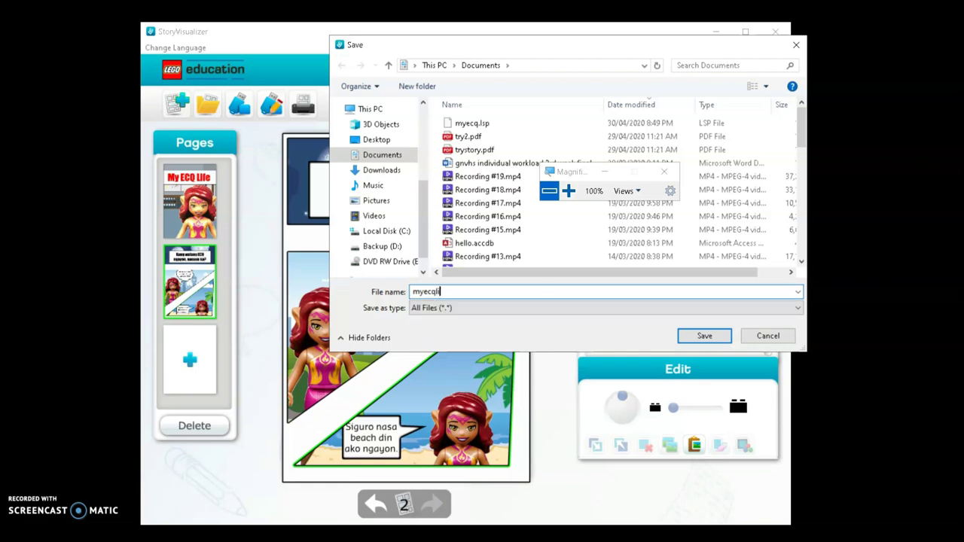
left_click(717, 343)
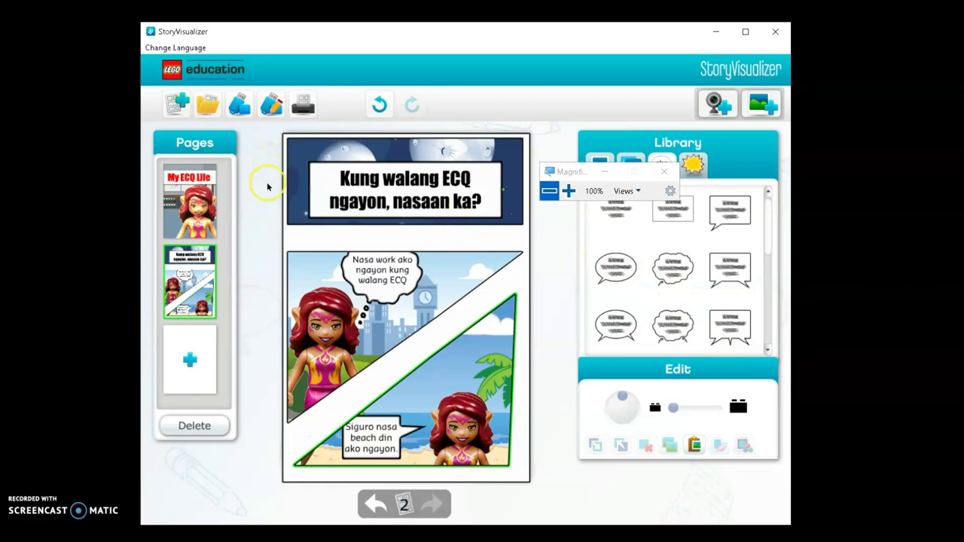
- Switch to File Explorer and locate the saved comic files in the Documents folder
left_click(123, 525)
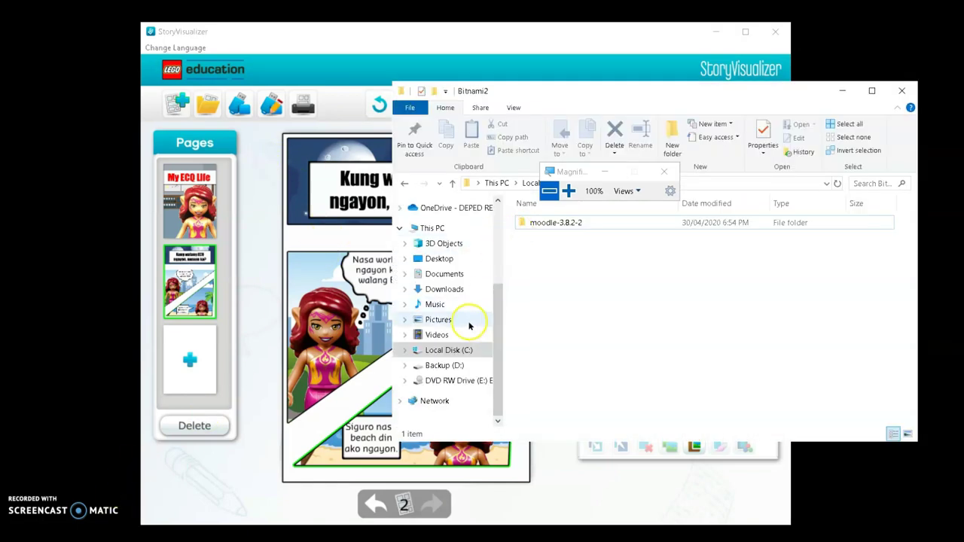
left_click(443, 273)
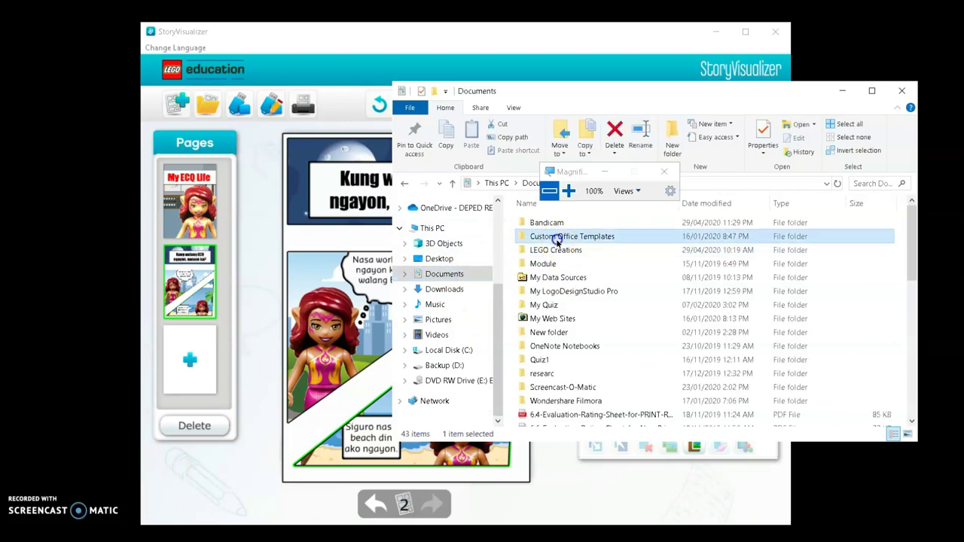
left_click(573, 264)
scroll(587, 267, "down", 1)
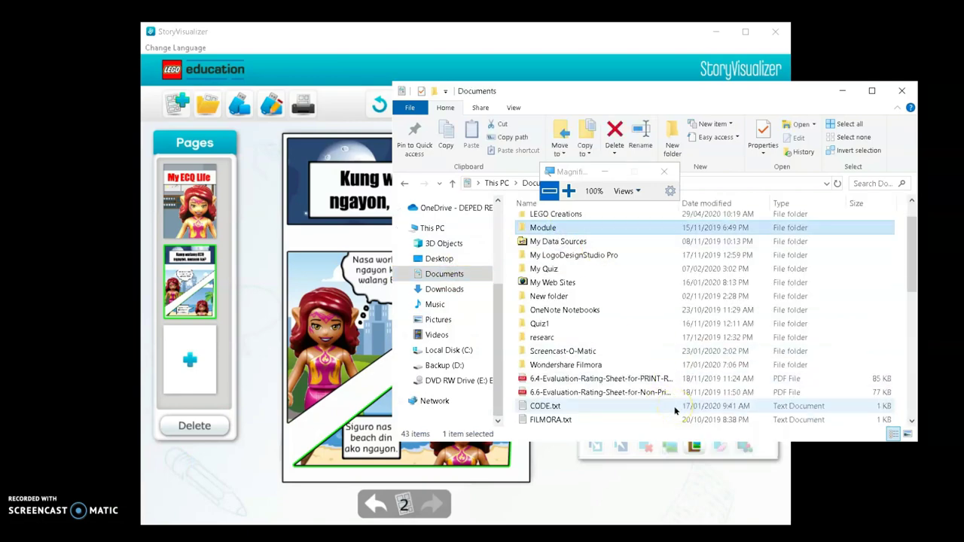
key("m")
key("m")
key("m")
key("m")
key("m")
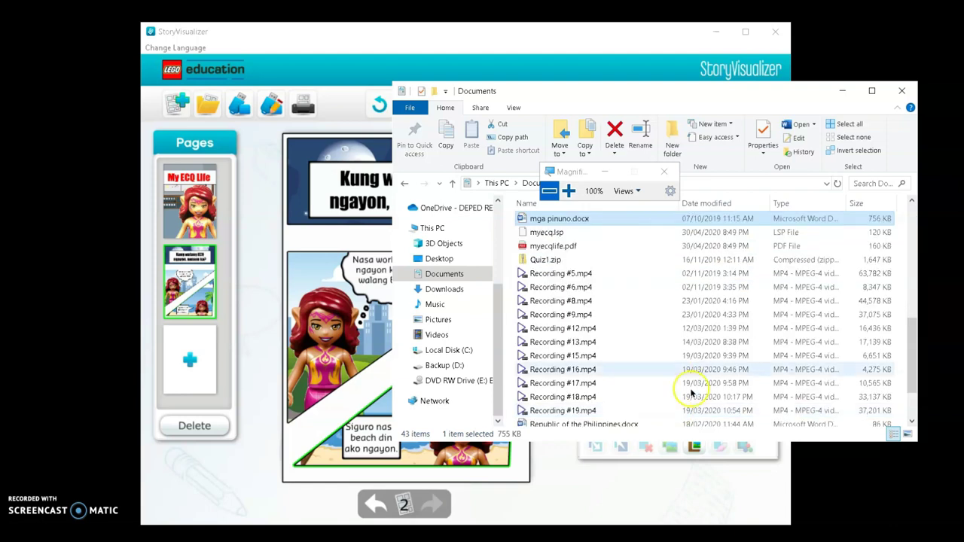
- Magnify the screen to 200% and highlight myecq.lsp and myecqlife.pdf in turn
left_click(568, 191)
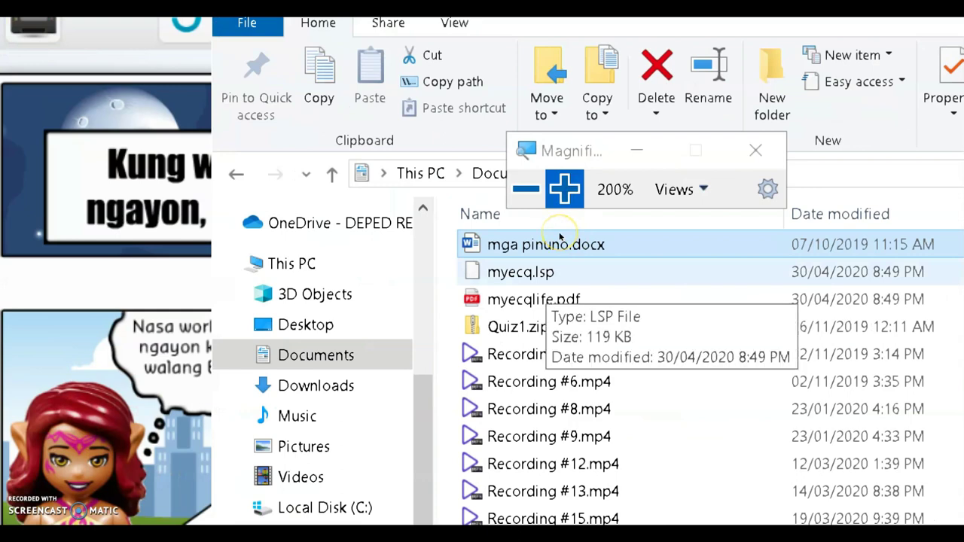
left_click(560, 236)
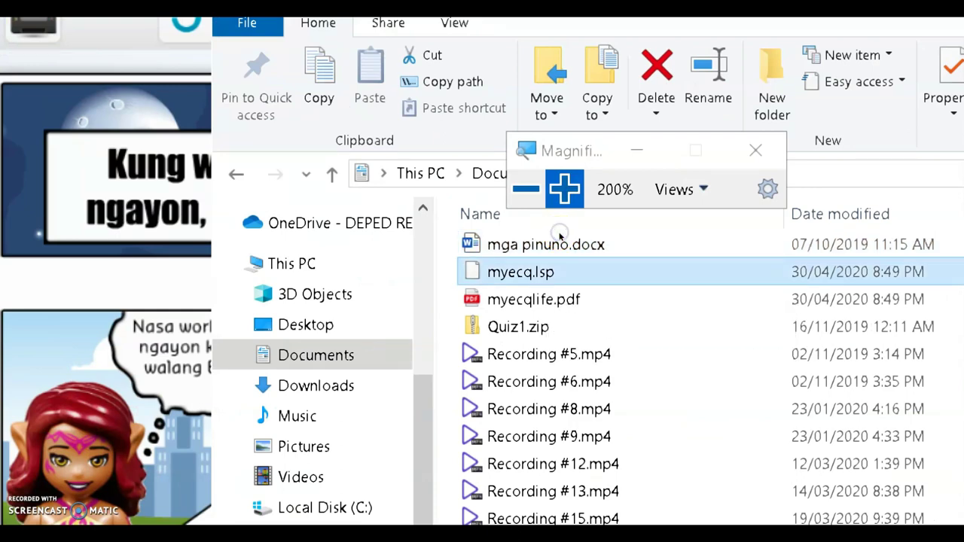
key("Down")
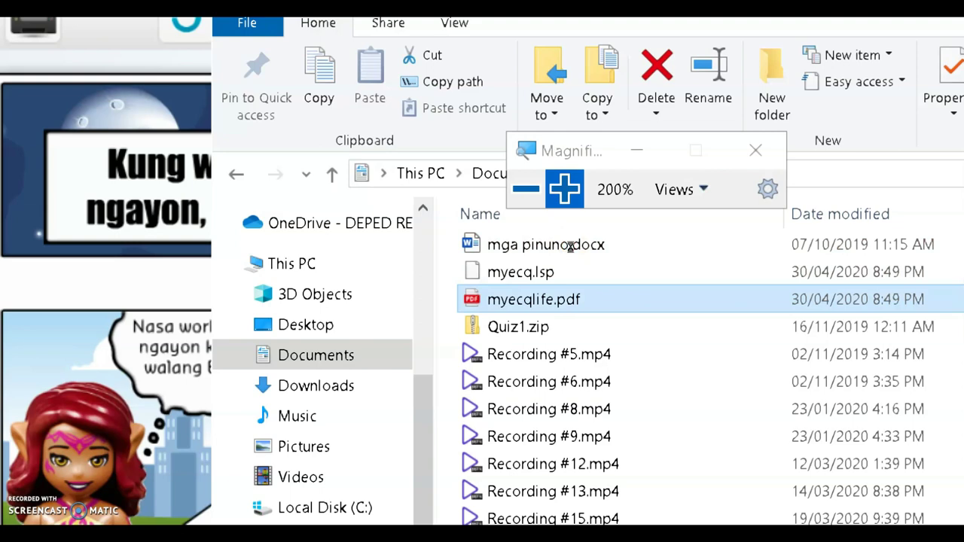
- Open myecqlife.pdf with Brave and return the screen magnification to 100%
key("shift+F10")
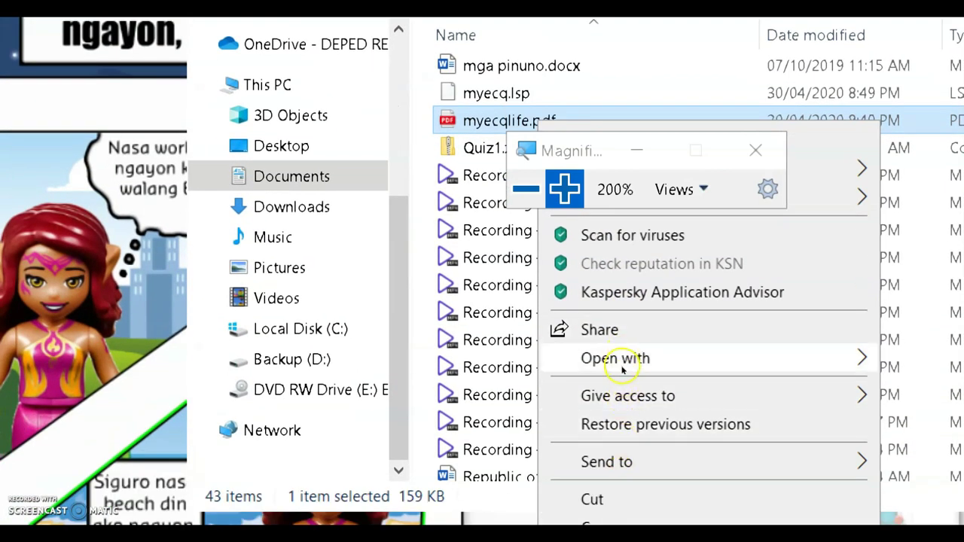
mouse_move(732, 361)
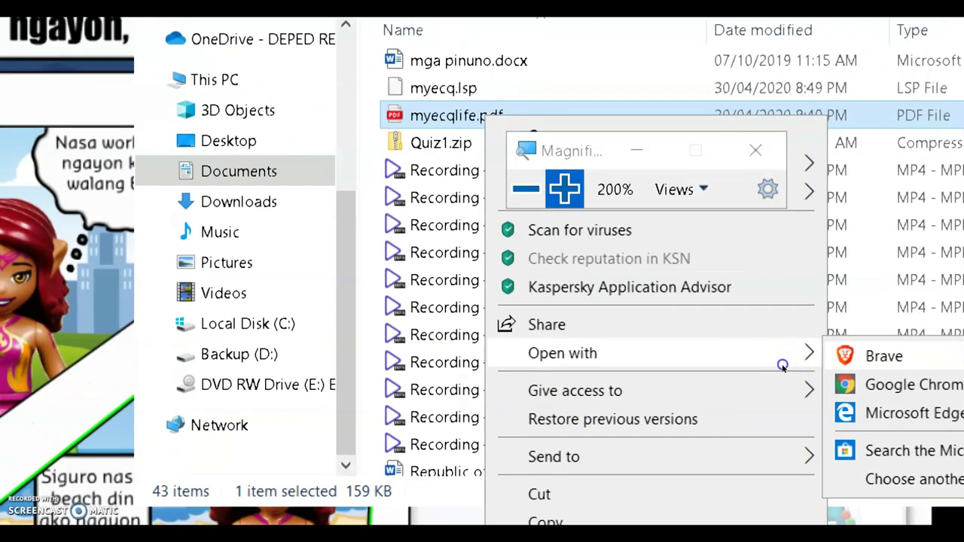
left_click(897, 355)
left_click(534, 191)
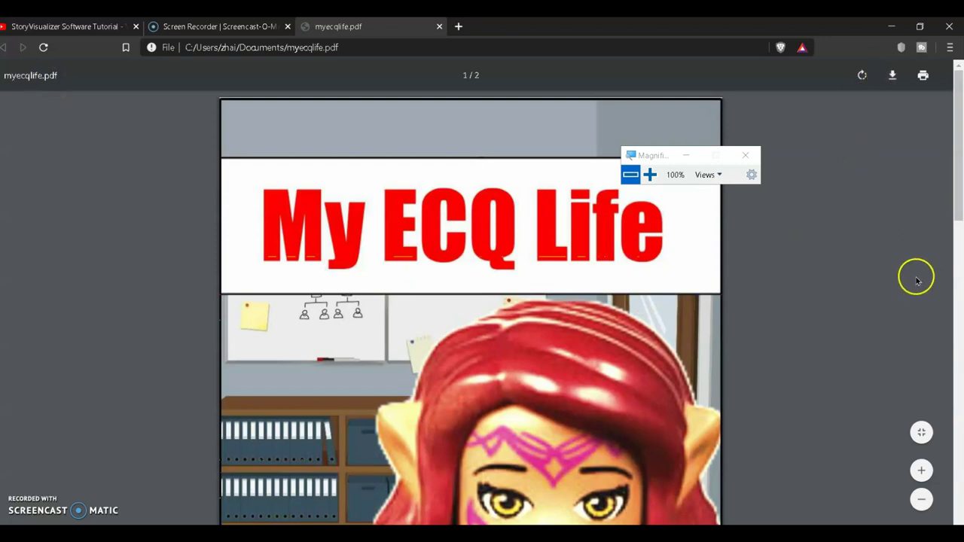
- Review the exported PDF, reducing it until both comic pages fit on screen, and switch back to StoryVisualizer
scroll(865, 272, "down", 12)
scroll(866, 276, "down", 3)
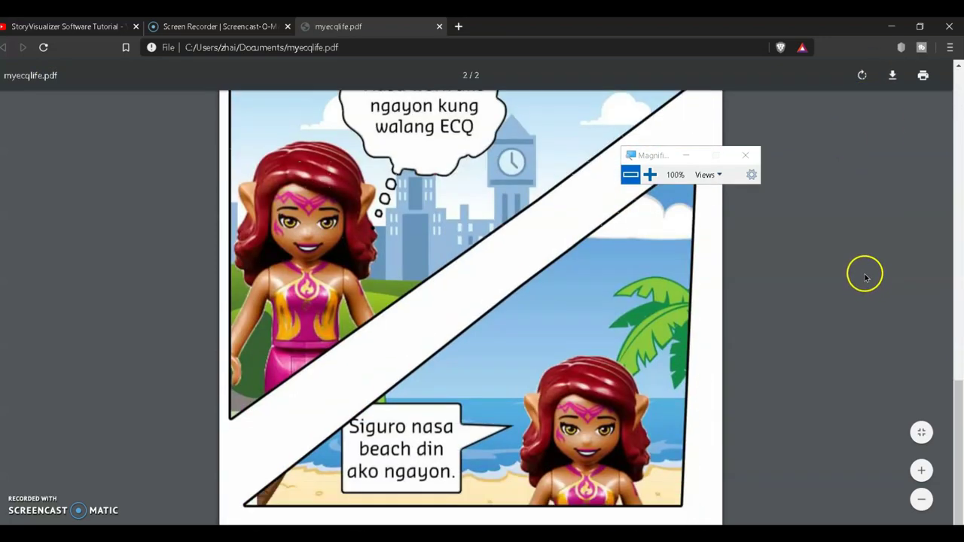
left_click(922, 500)
left_click(922, 500)
left_click(922, 501)
left_click(922, 500)
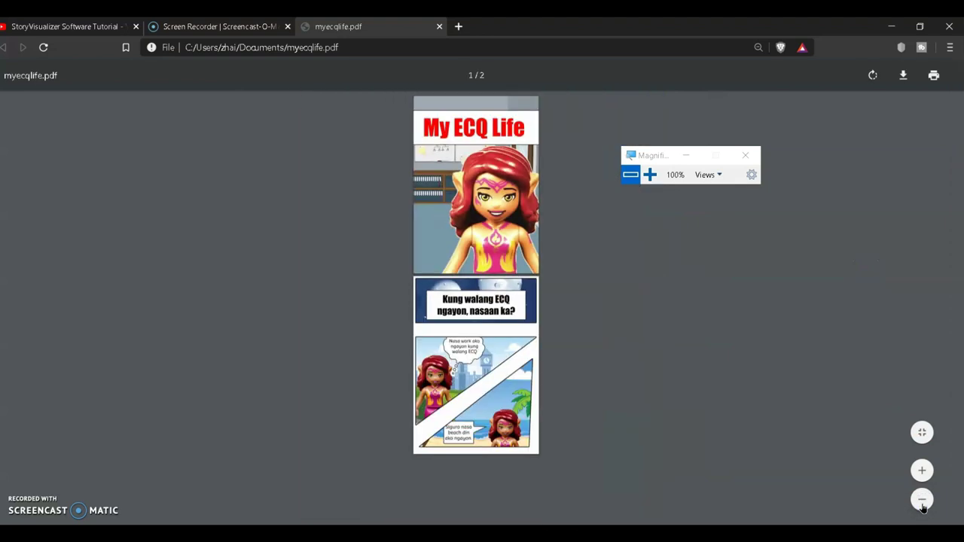
left_click(922, 473)
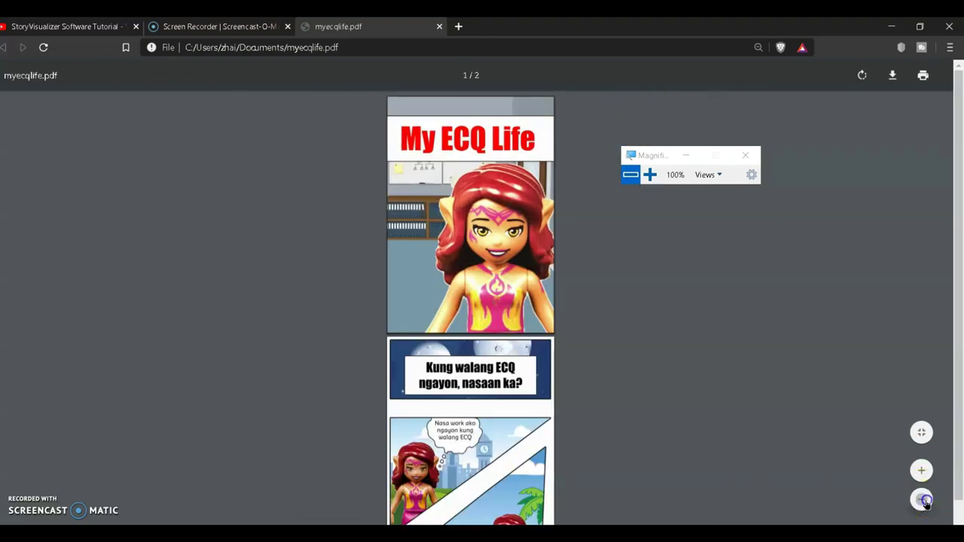
left_click(923, 499)
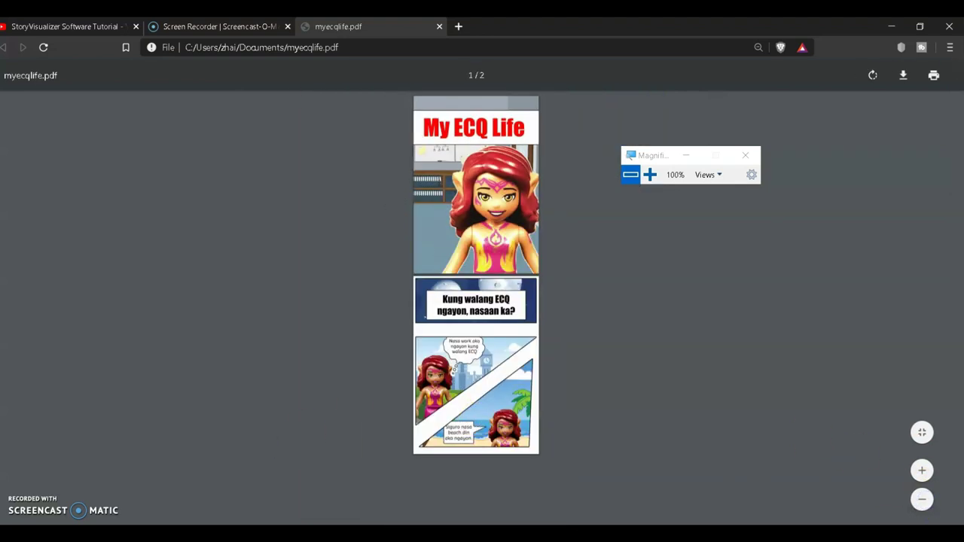
key("alt+Tab")
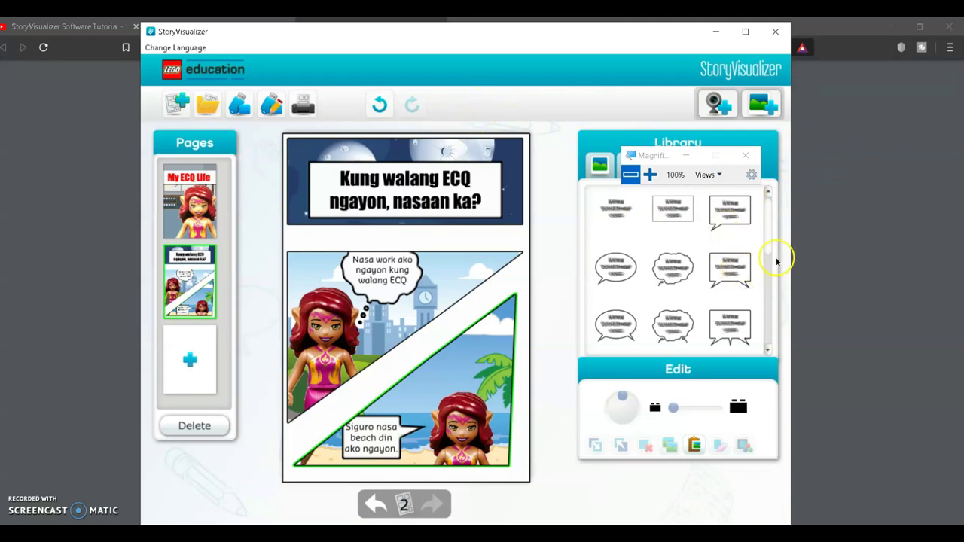
left_click(323, 452)
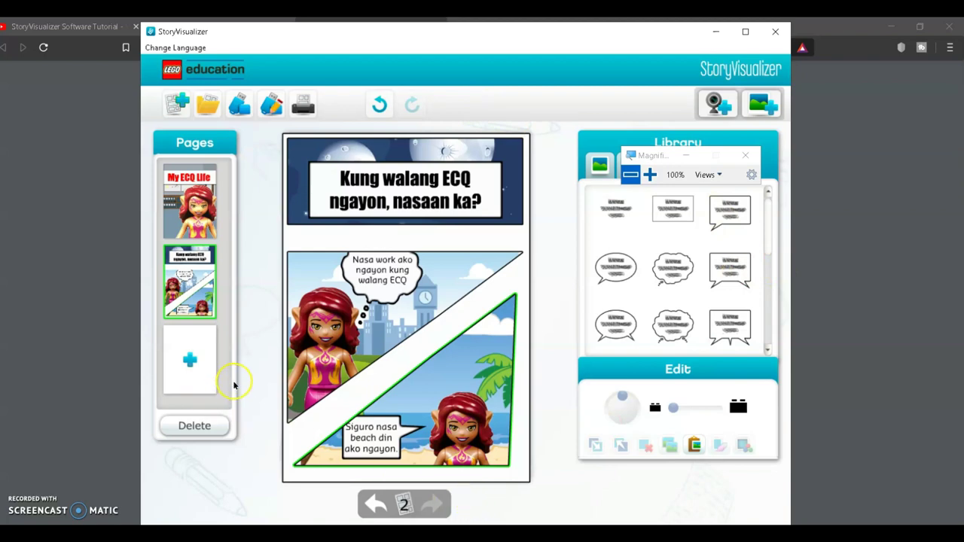